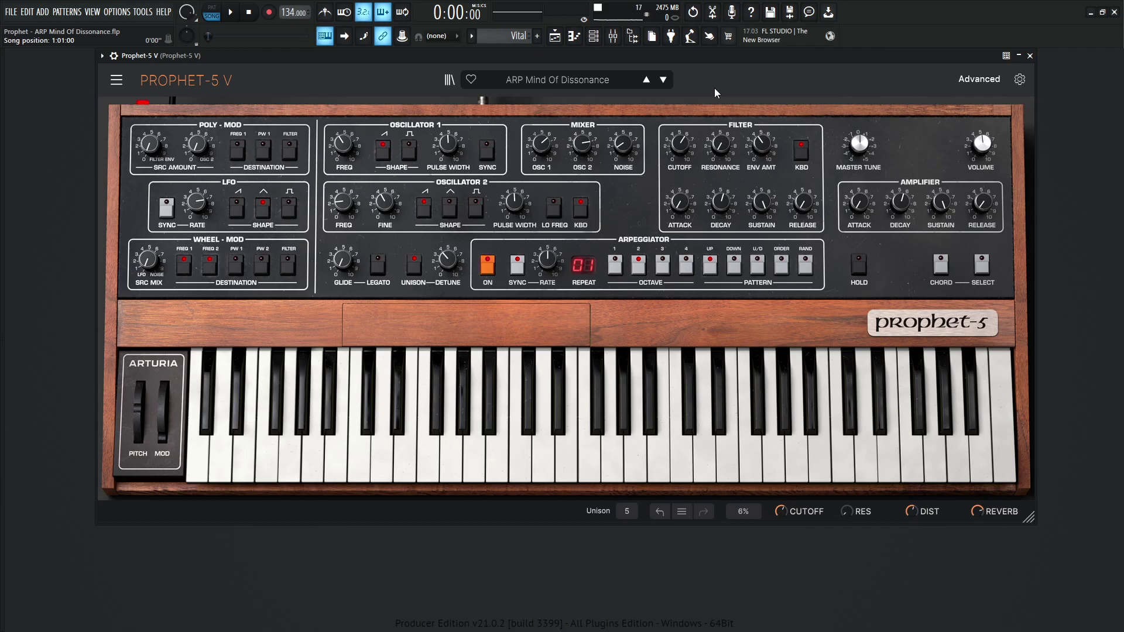
# Audition the patch by playing the song, then F3 under C4, C#4, E4, E5 and F5.
pyautogui.press('space')
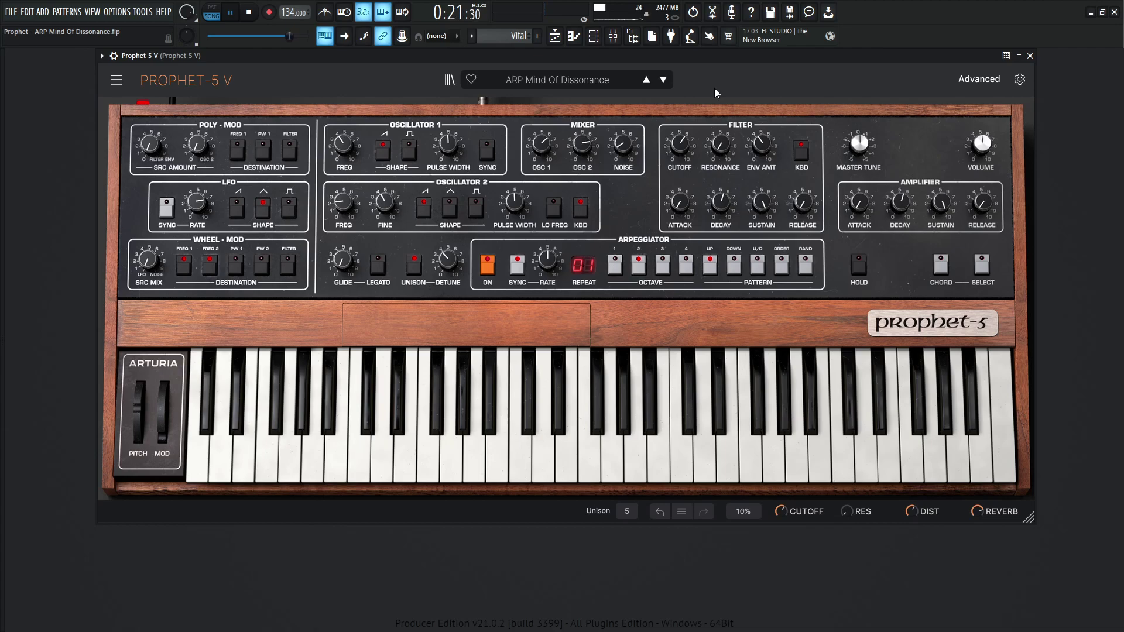
pyautogui.press('space')
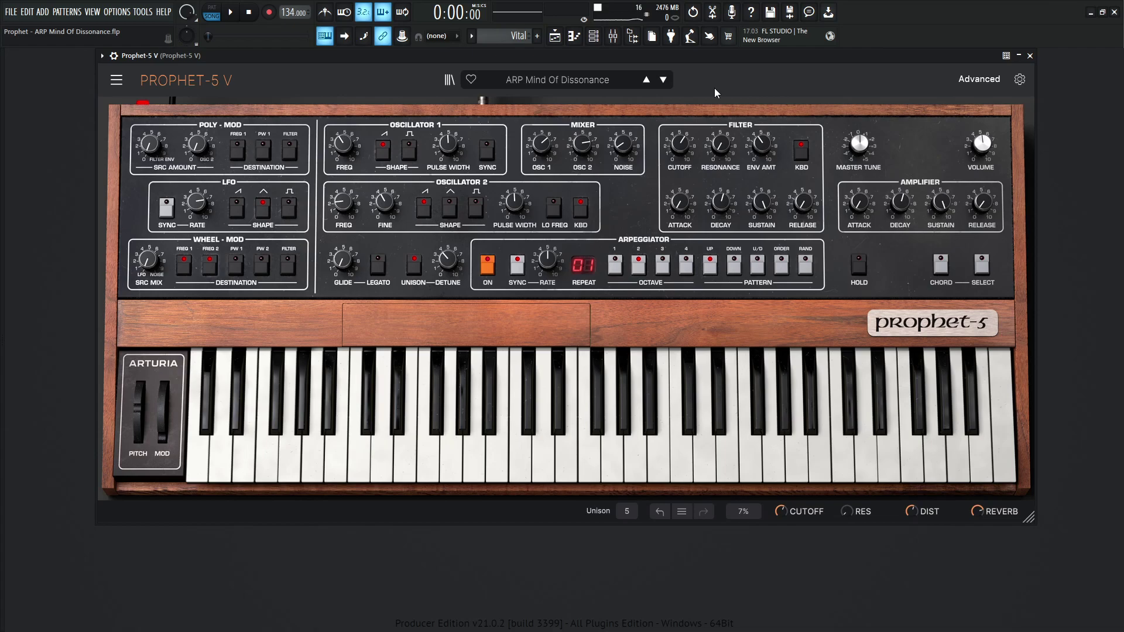
pyautogui.press('v')
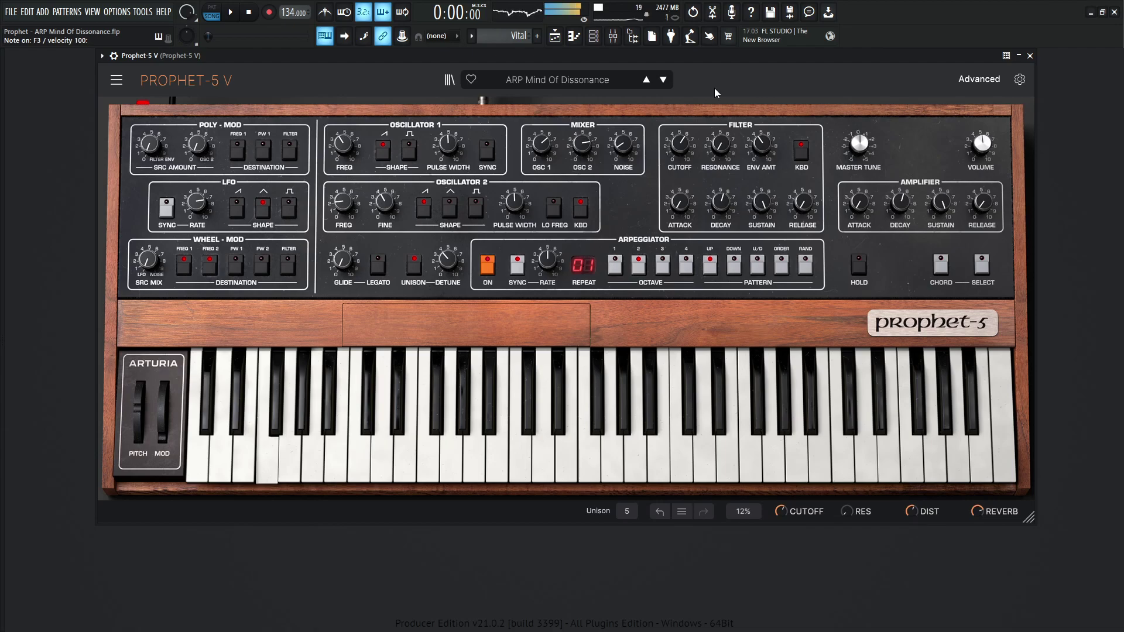
pyautogui.press(',')
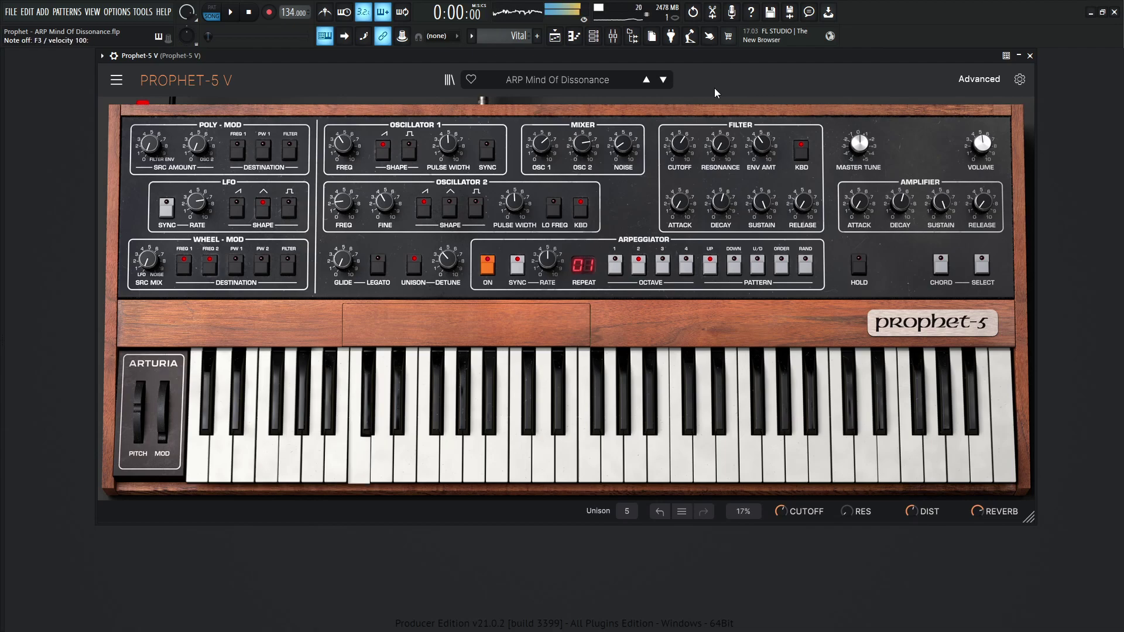
pyautogui.press('v')
pyautogui.press('l')
pyautogui.press('/')
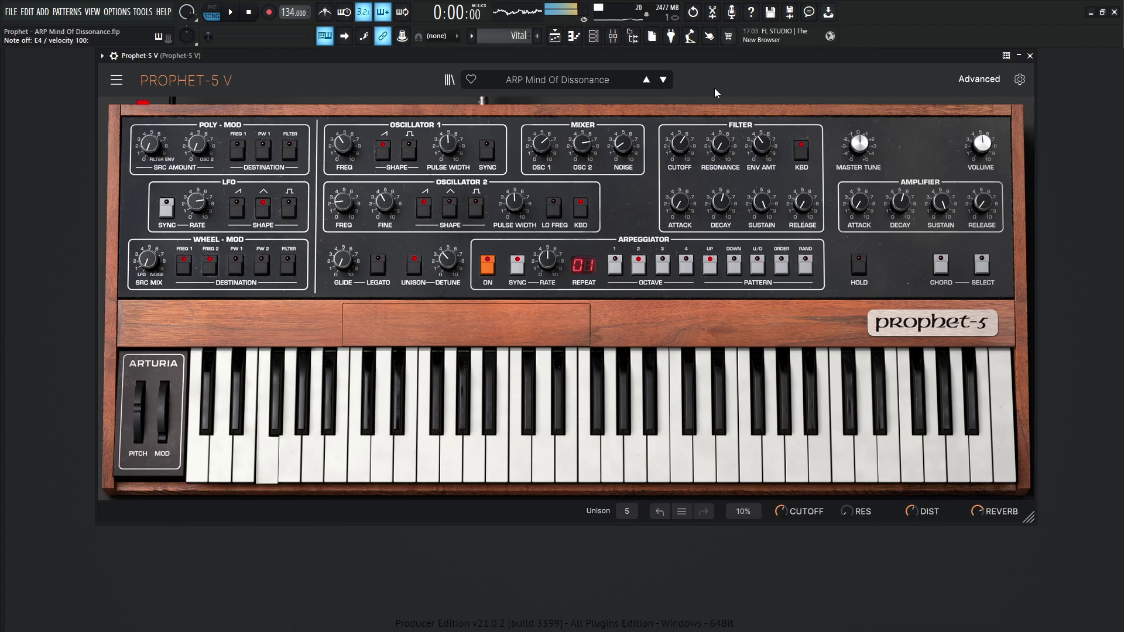
pyautogui.press('v')
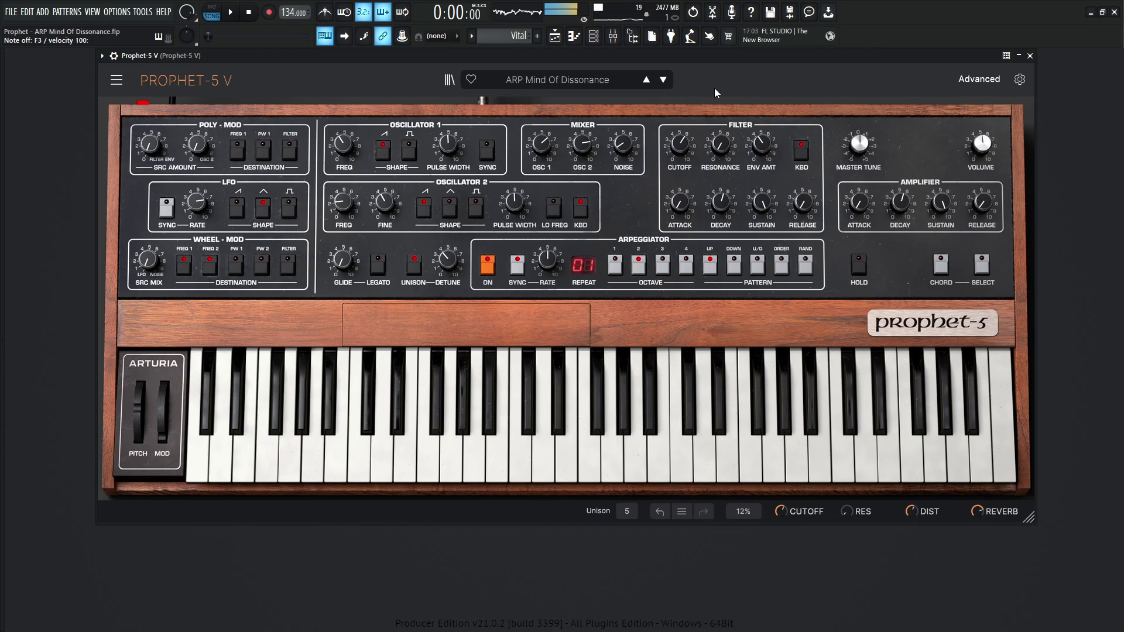
pyautogui.press('z')
pyautogui.press('l')
pyautogui.press('v')
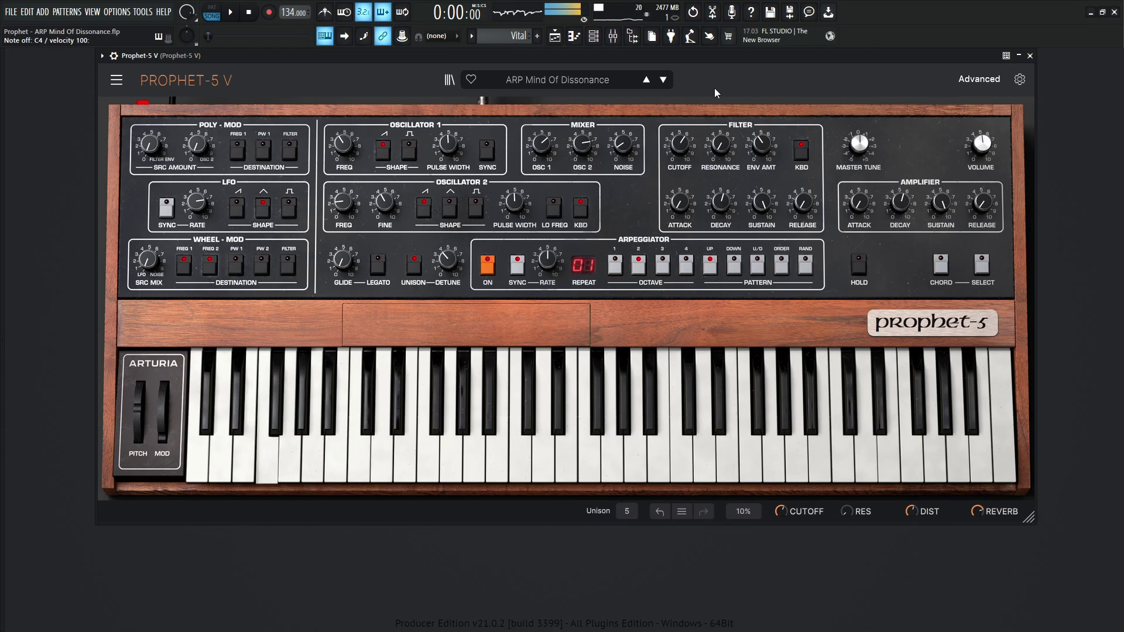
pyautogui.press('p')
pyautogui.press('[')
pyautogui.press('v')
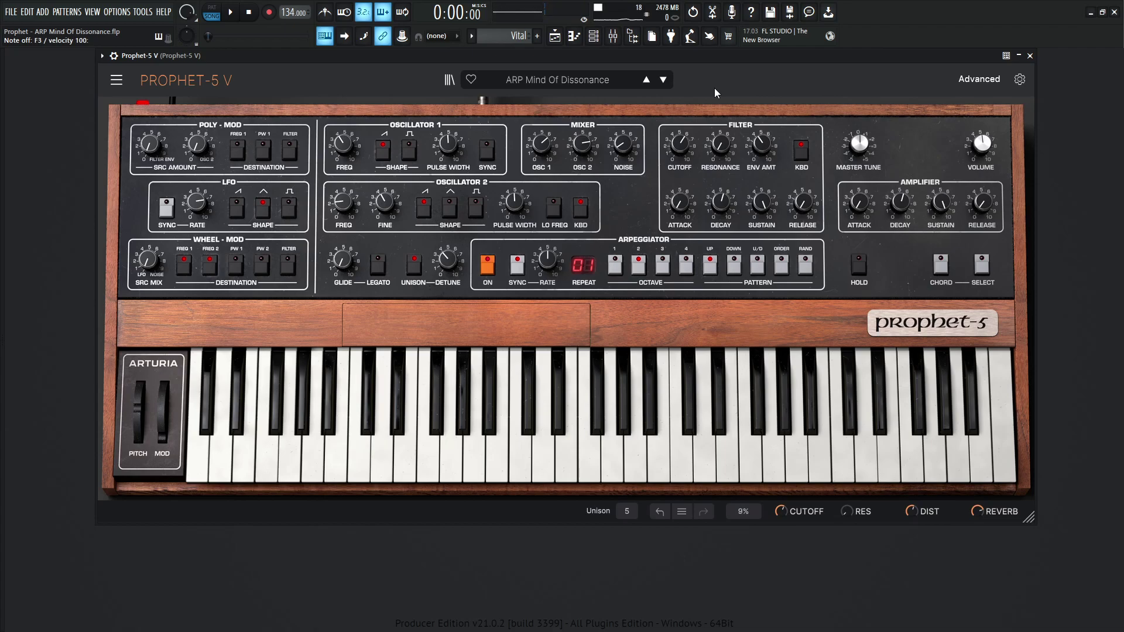
# Turn the effects section off in the Advanced panel, then close the panel.
pyautogui.click(976, 80)
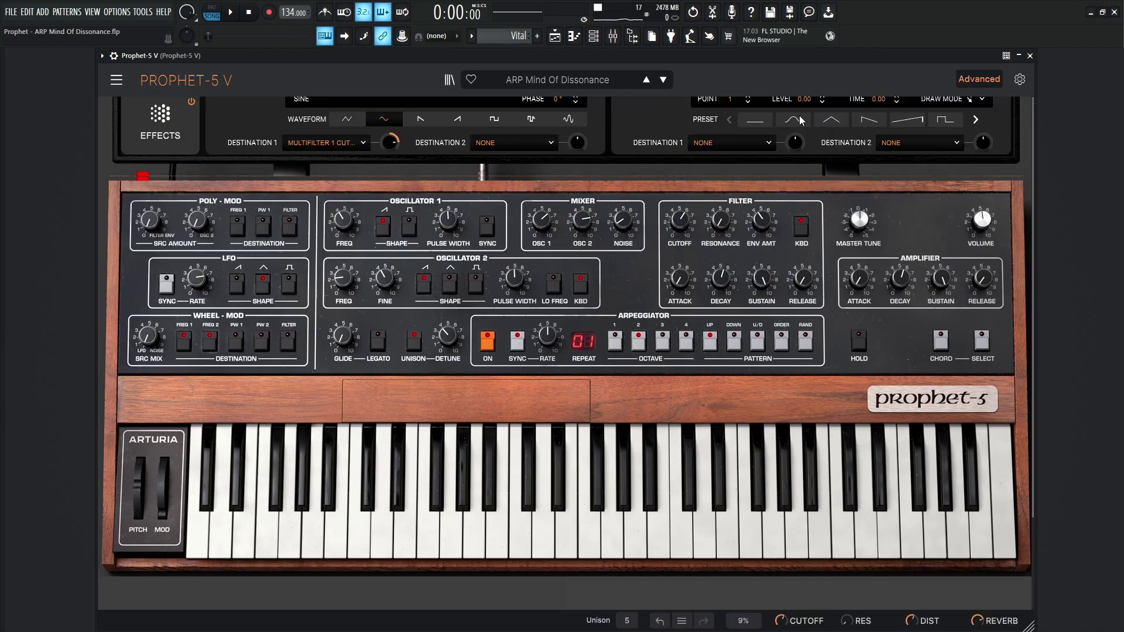
pyautogui.click(192, 253)
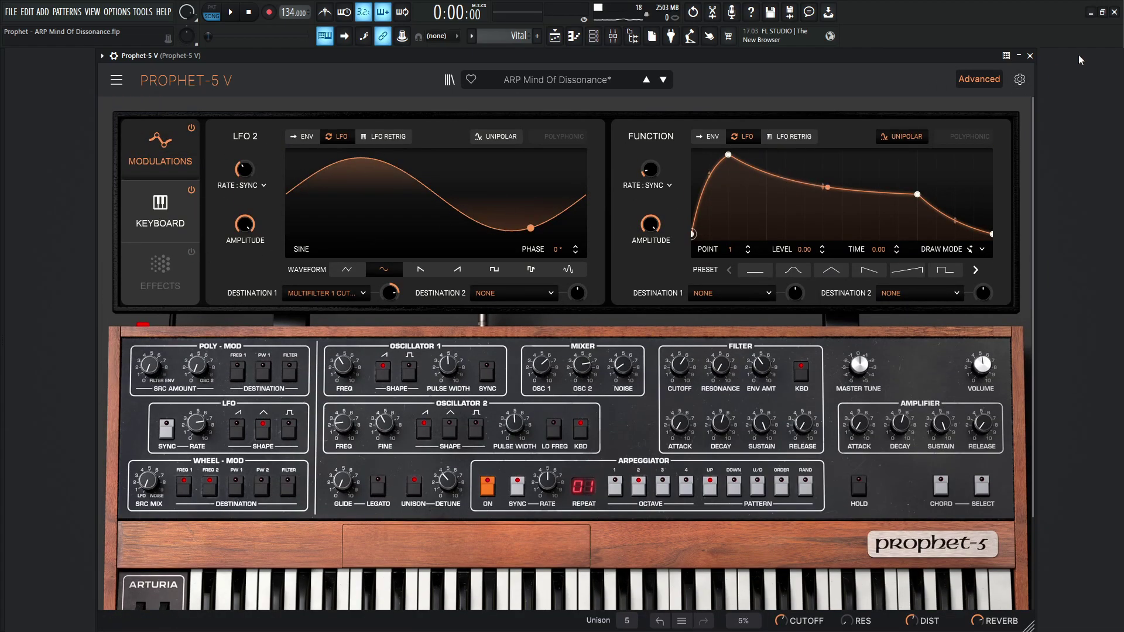
pyautogui.click(982, 79)
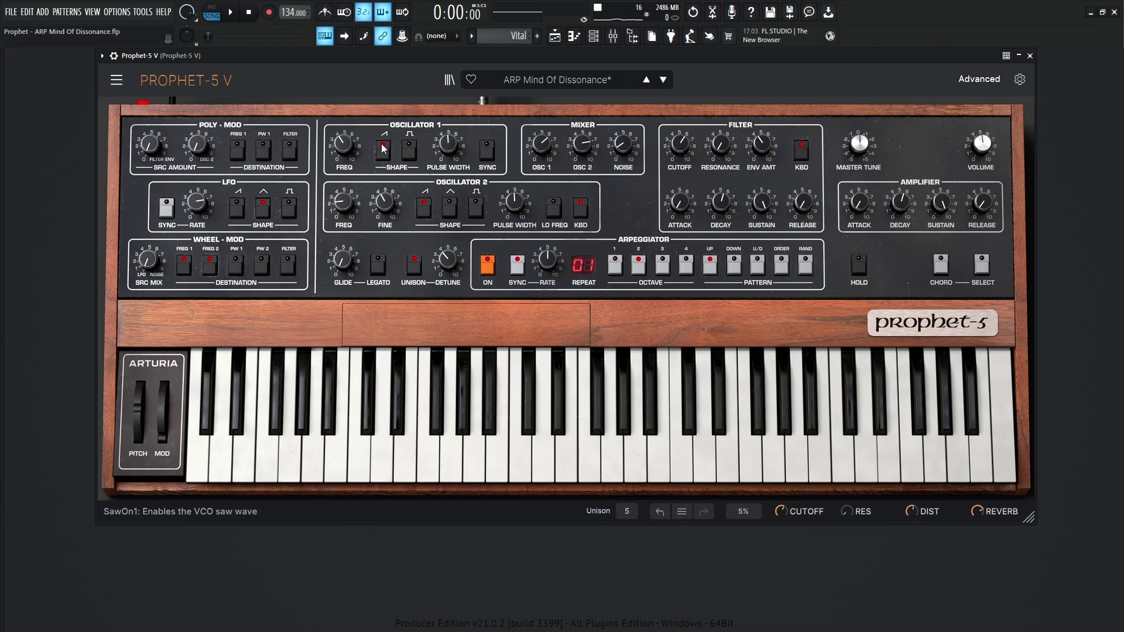
pyautogui.moveTo(343, 142)
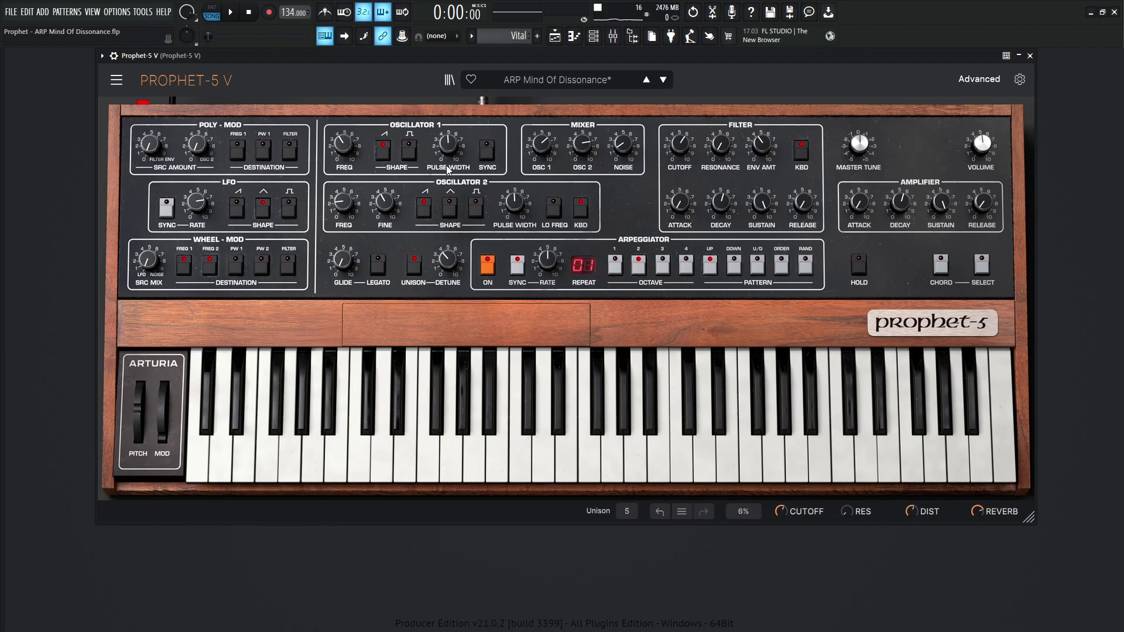
pyautogui.moveTo(346, 206)
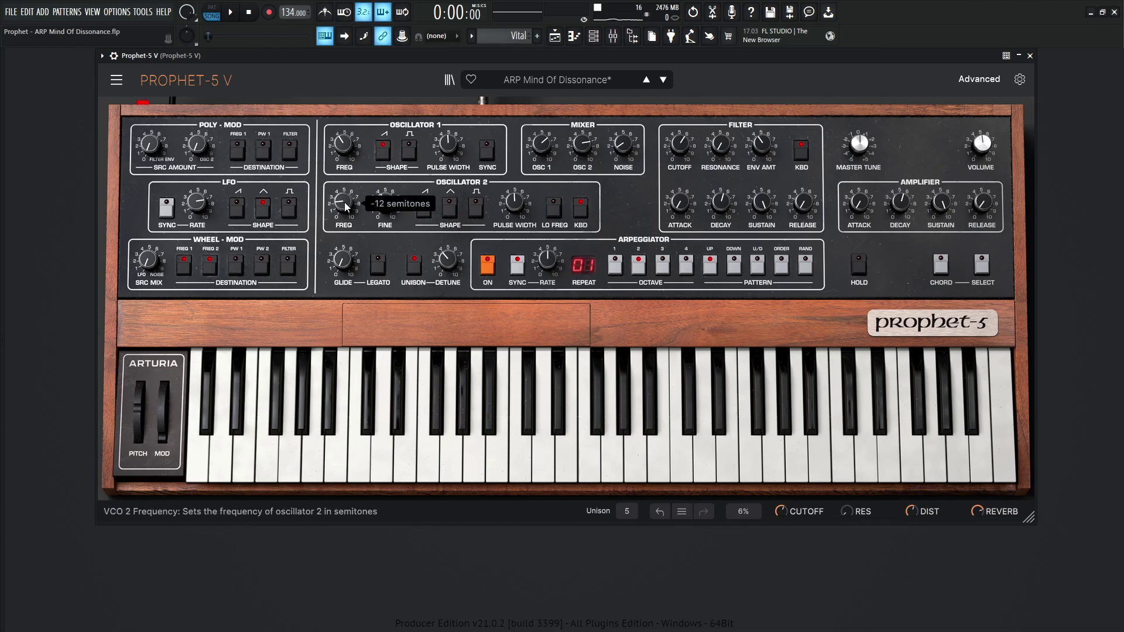
pyautogui.moveTo(381, 202)
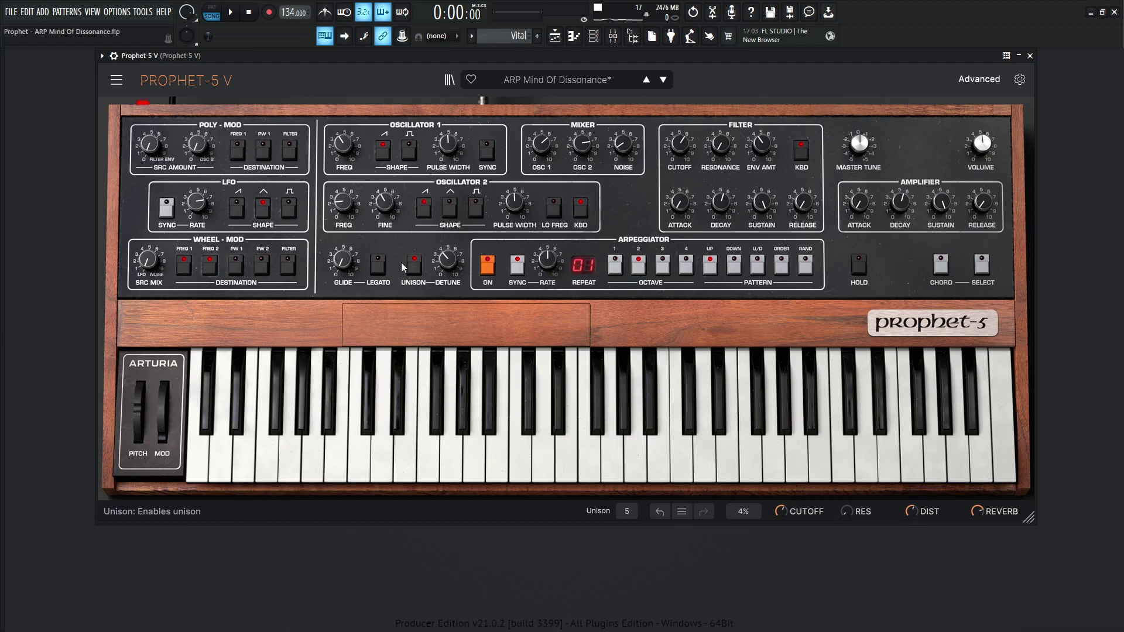
pyautogui.moveTo(343, 262)
pyautogui.moveTo(445, 263)
pyautogui.click(370, 311)
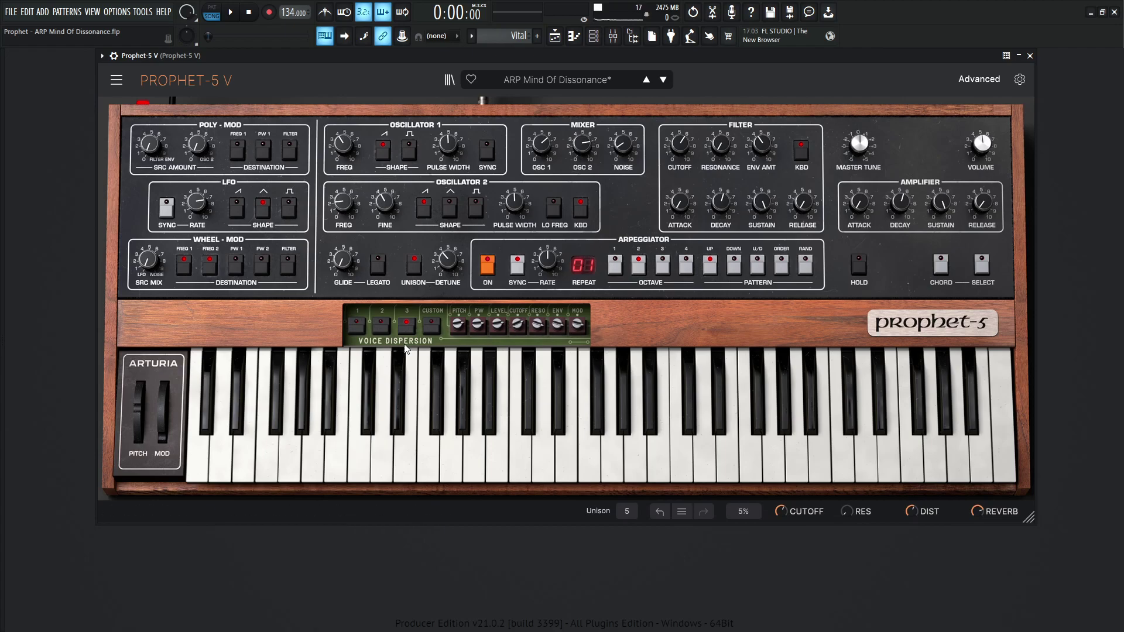
pyautogui.click(398, 308)
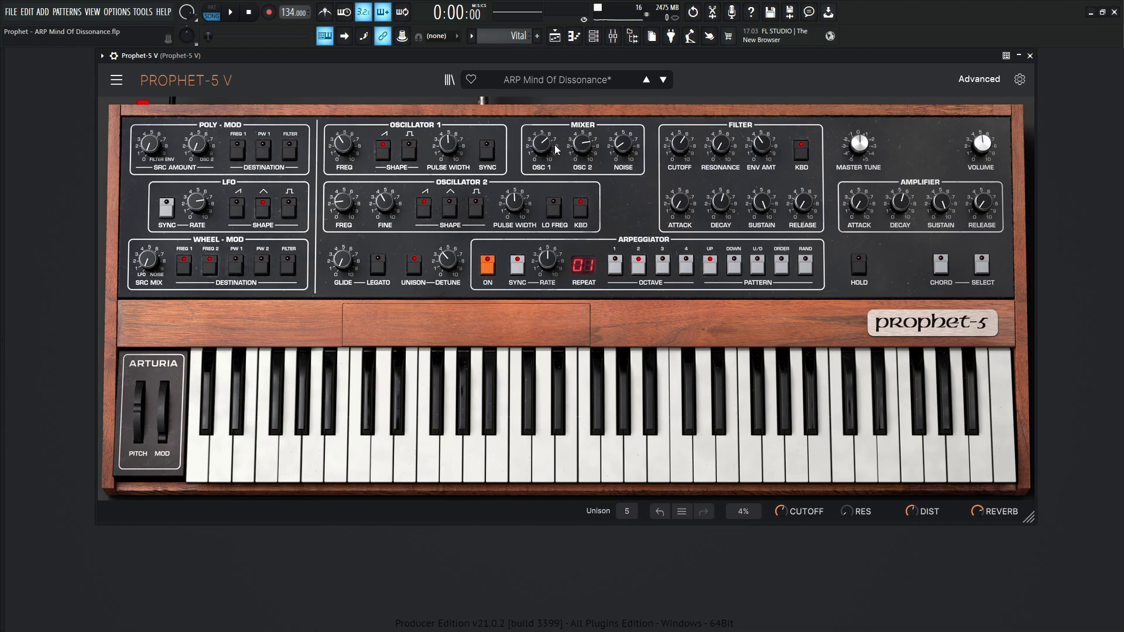
pyautogui.moveTo(539, 149)
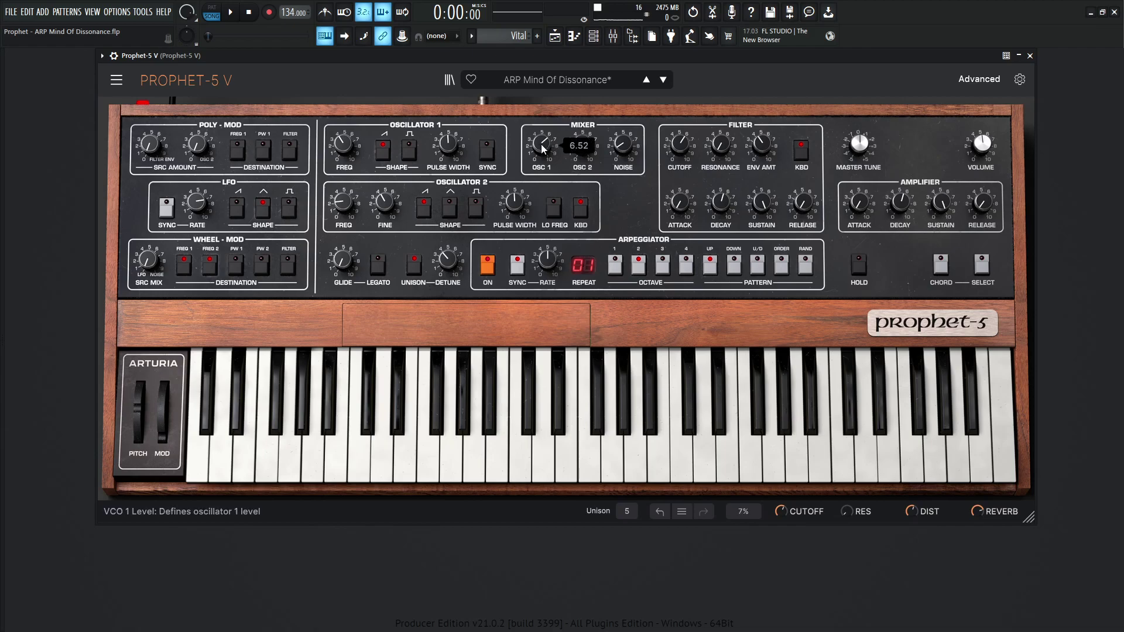
pyautogui.moveTo(585, 149)
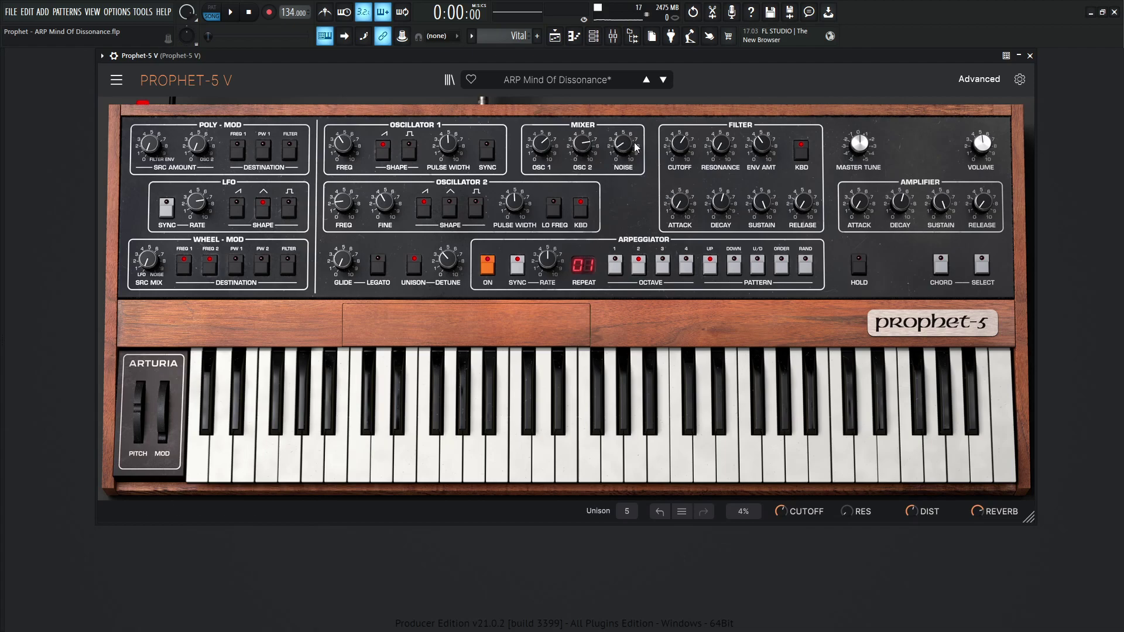
pyautogui.moveTo(625, 143)
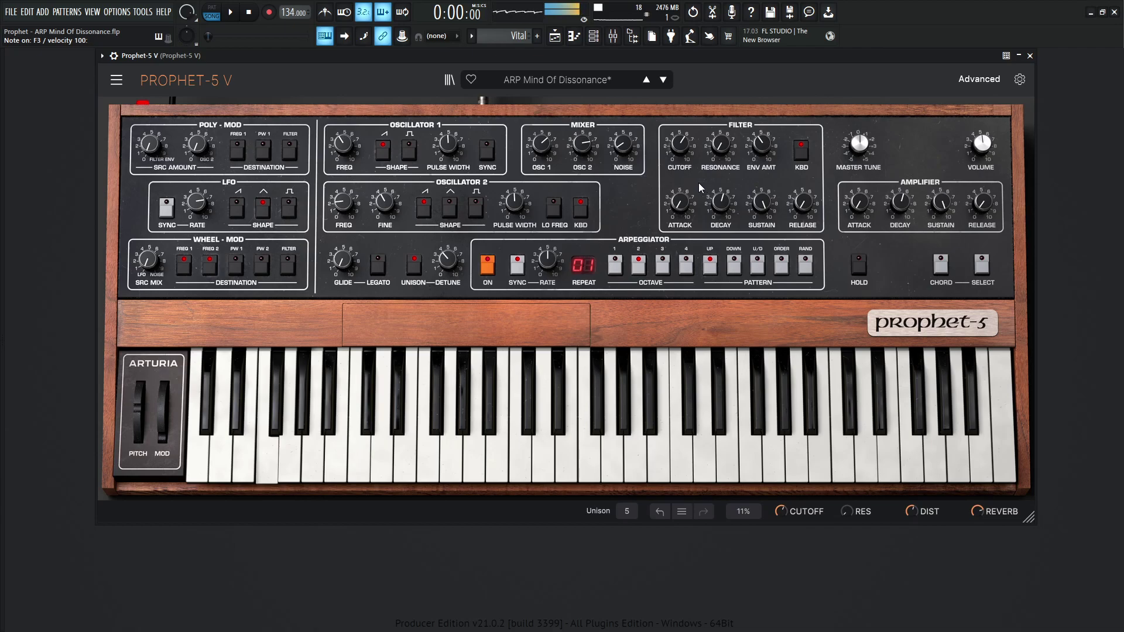
# Lower the Cutoff macro to about 0.548.
pyautogui.moveTo(683, 149)
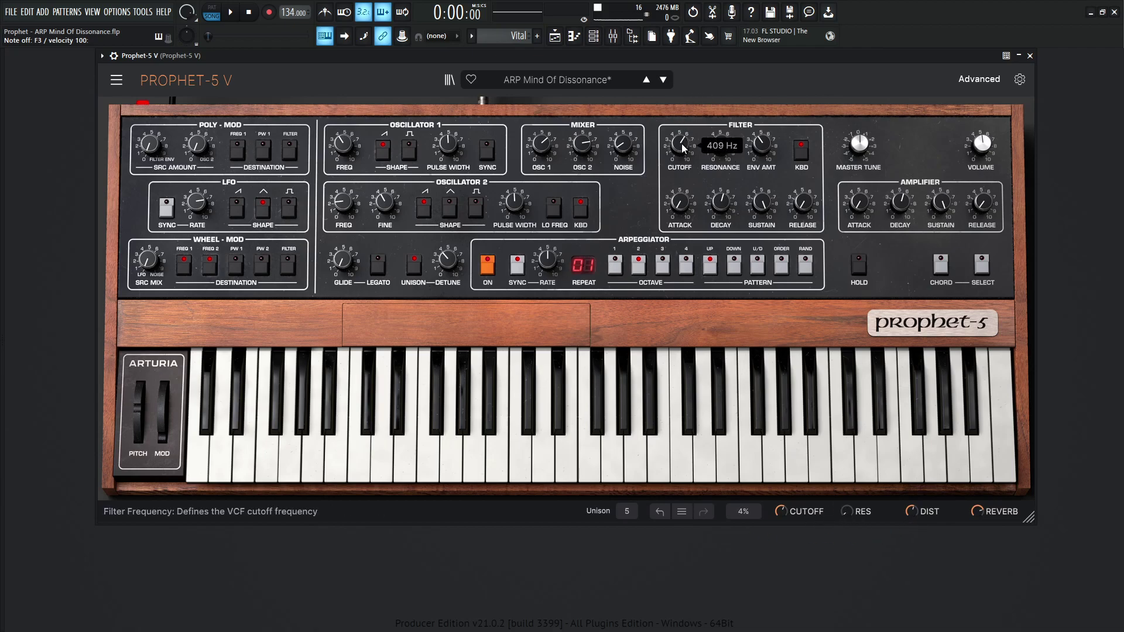
pyautogui.moveTo(721, 148)
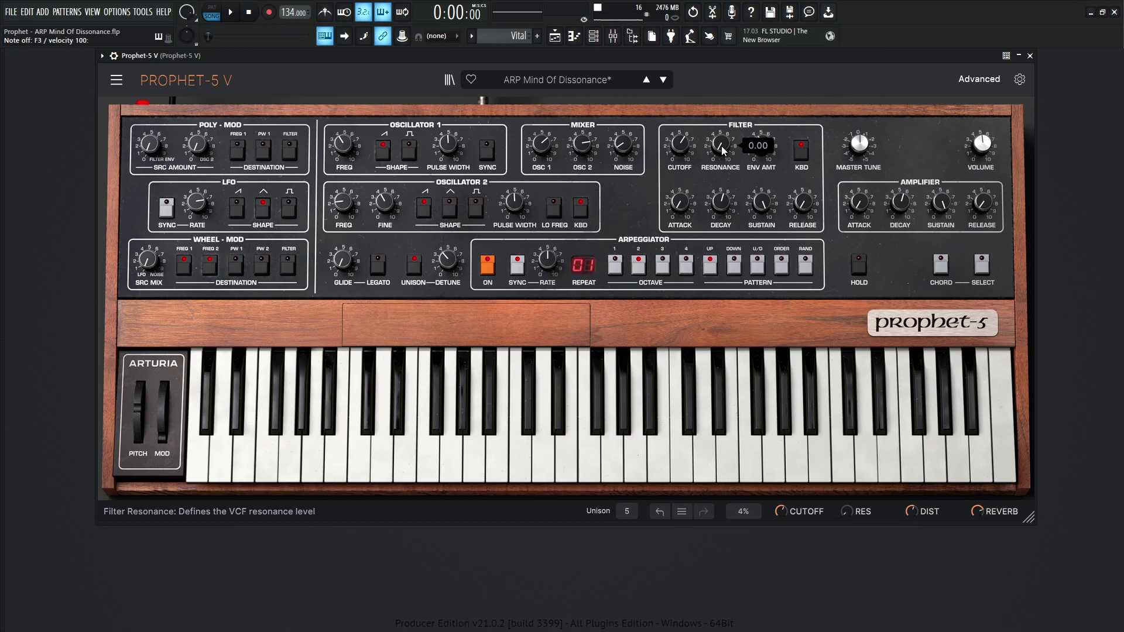
pyautogui.moveTo(781, 511)
pyautogui.mouseDown()
pyautogui.moveTo(781, 484)
pyautogui.moveTo(781, 504)
pyautogui.mouseUp()
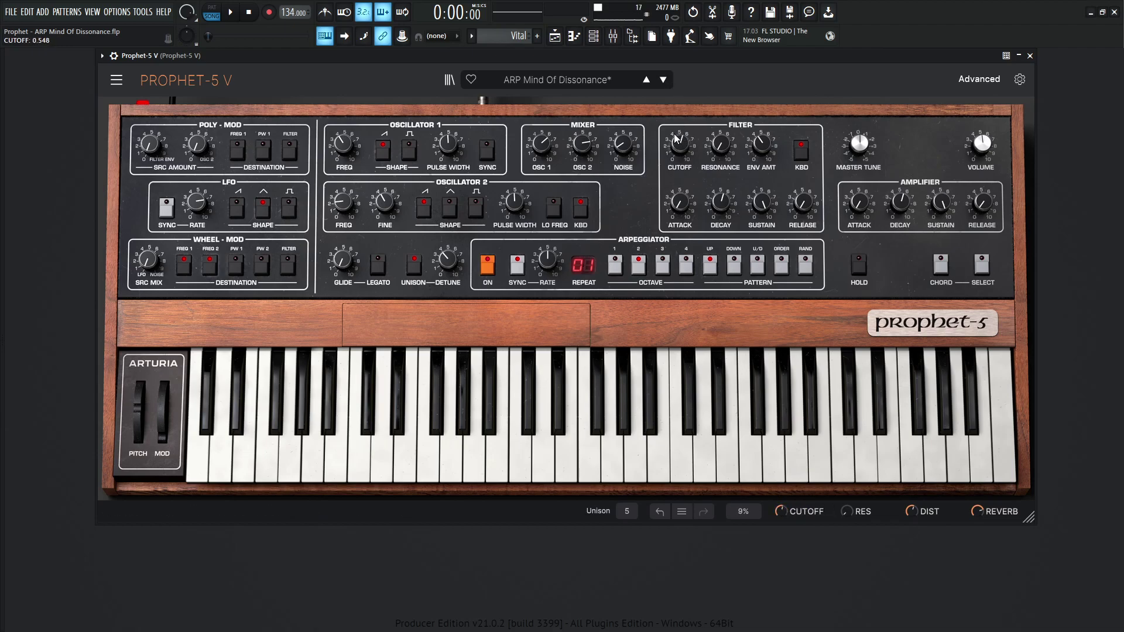
# Turn on Filter KBD so the cutoff tracks the keyboard.
pyautogui.moveTo(765, 145)
pyautogui.click(802, 148)
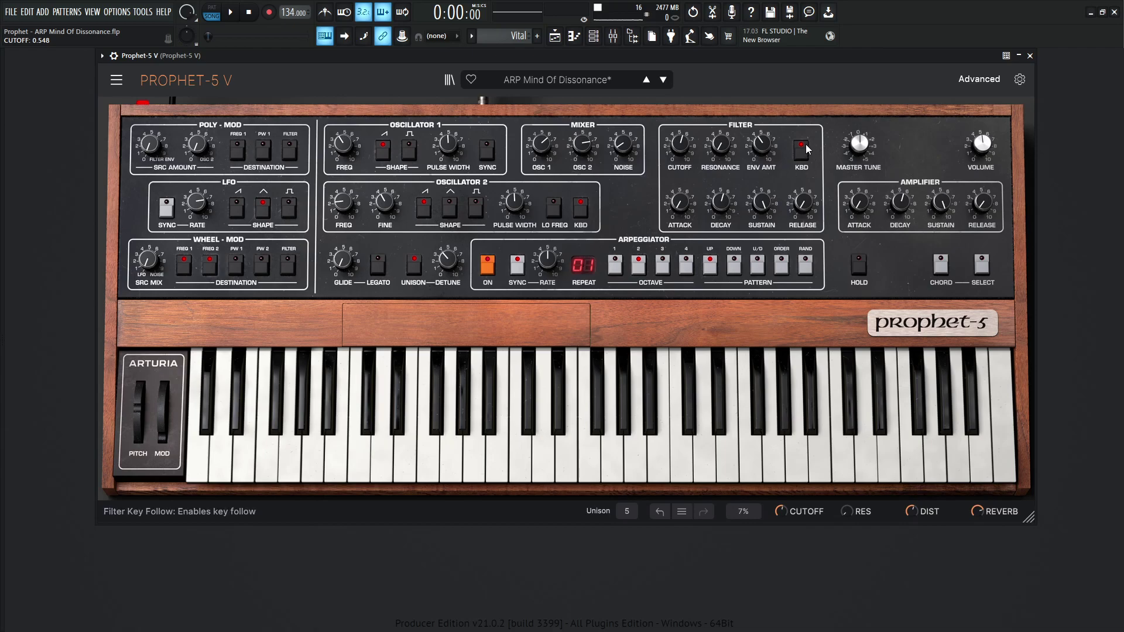
pyautogui.moveTo(676, 206)
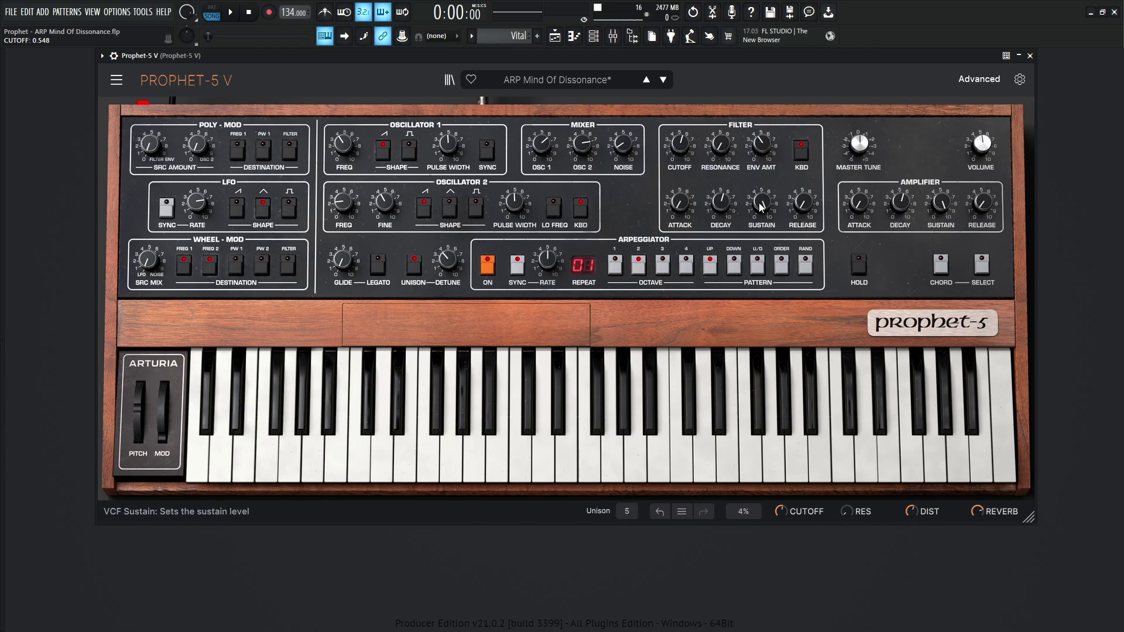
pyautogui.moveTo(807, 199)
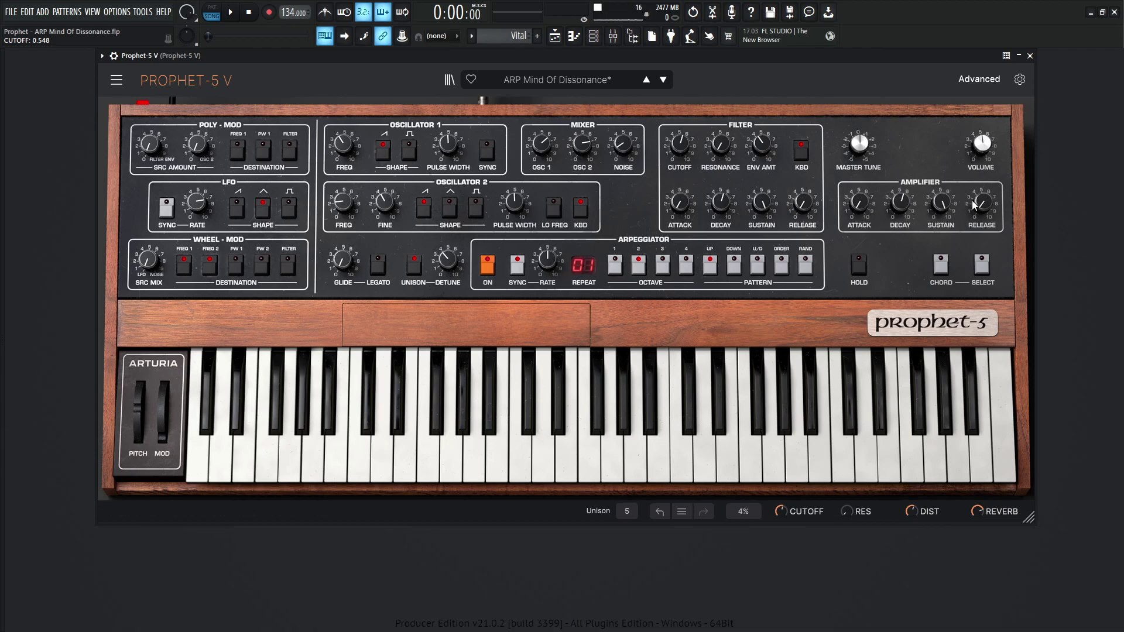
pyautogui.moveTo(895, 204)
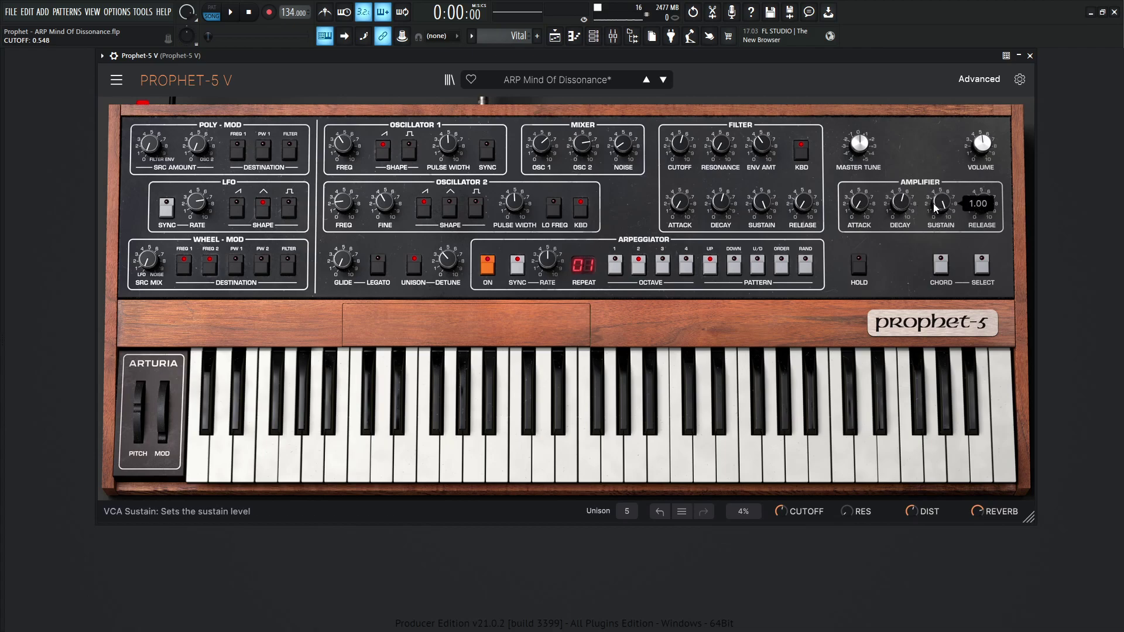
pyautogui.moveTo(986, 210)
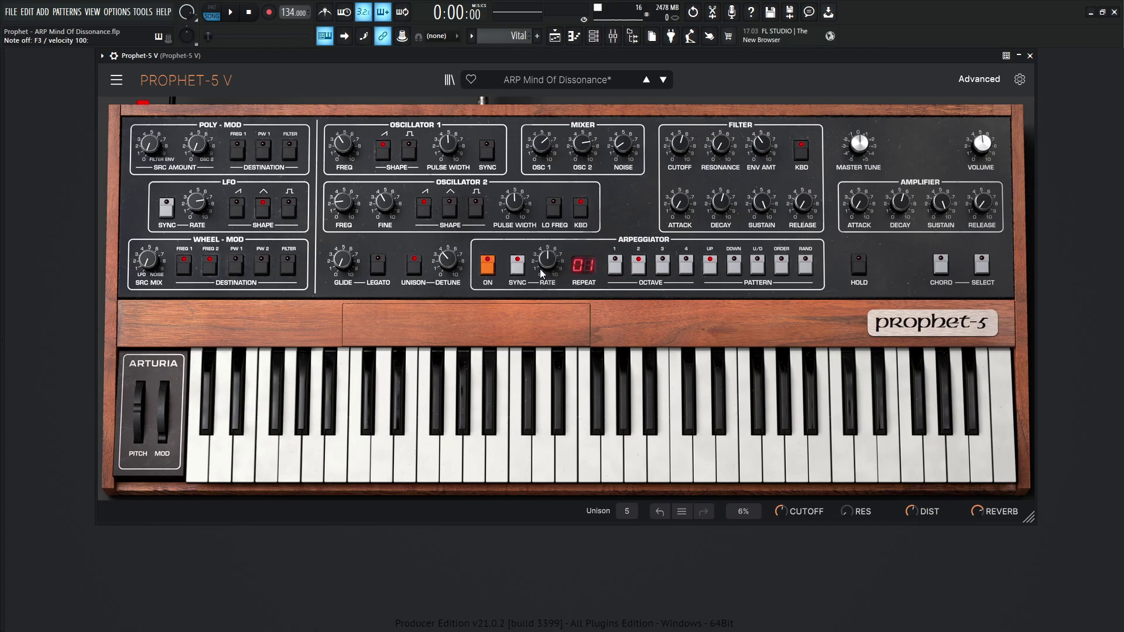
# Confirm the arp Rate at 1/8 and open the Advanced modulation panel with LFO 2.
pyautogui.moveTo(552, 268)
pyautogui.click(968, 81)
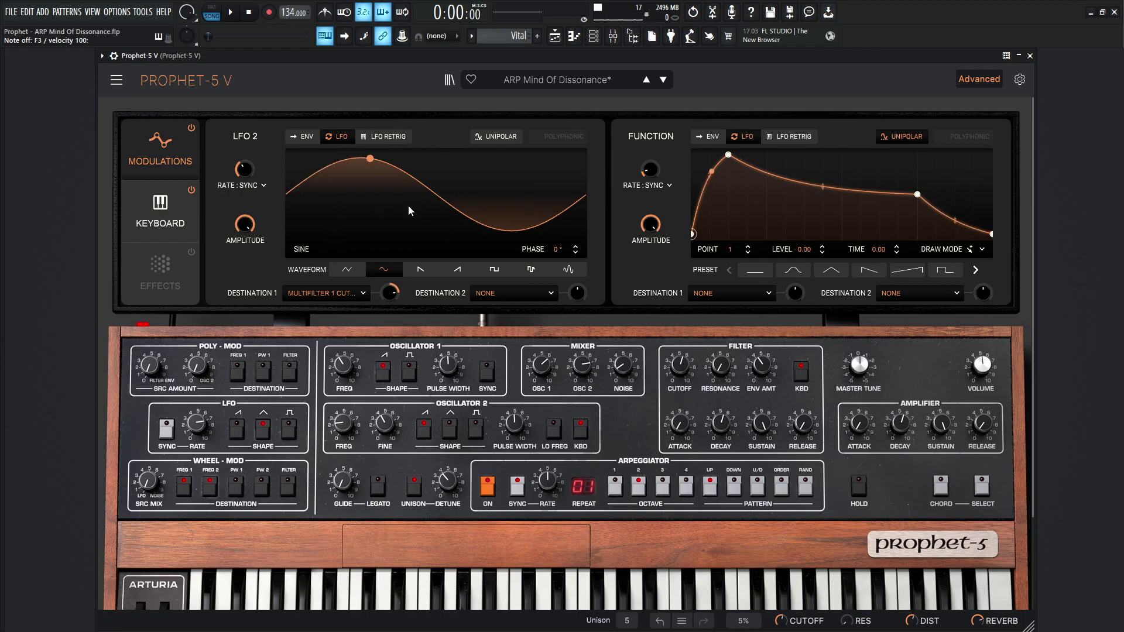
# Switch the Advanced panel to Effects and turn the effects section on.
pyautogui.click(155, 261)
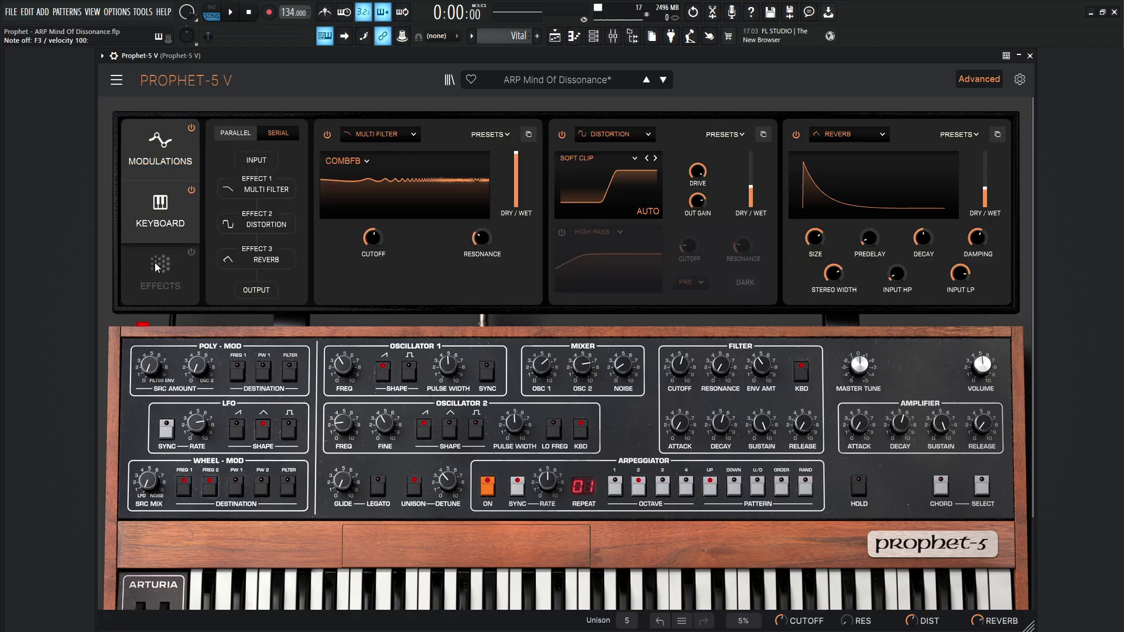
pyautogui.click(190, 253)
pyautogui.click(384, 135)
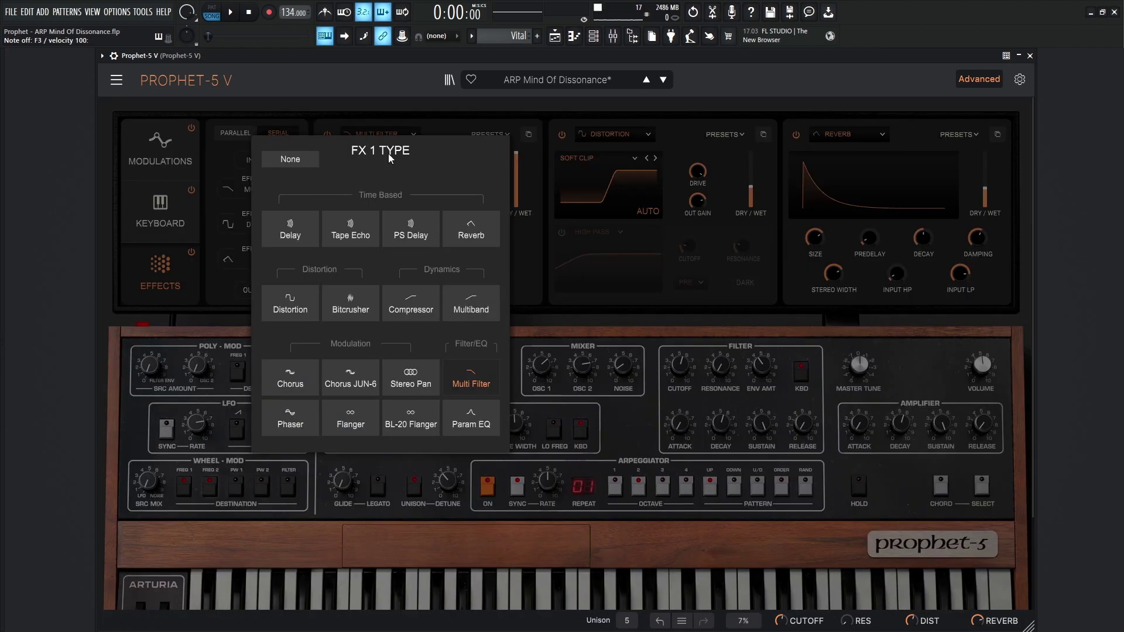
pyautogui.click(575, 327)
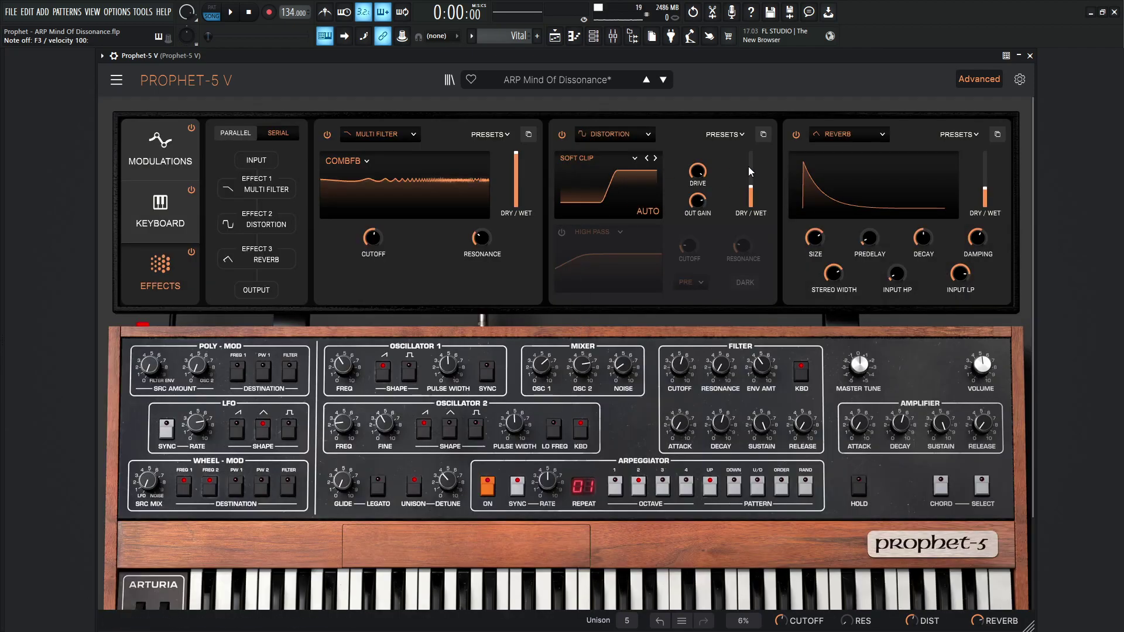
# Bypass Reverb and Distortion, then A/B the Multi Filter, leaving it on.
pyautogui.click(796, 136)
pyautogui.click(561, 135)
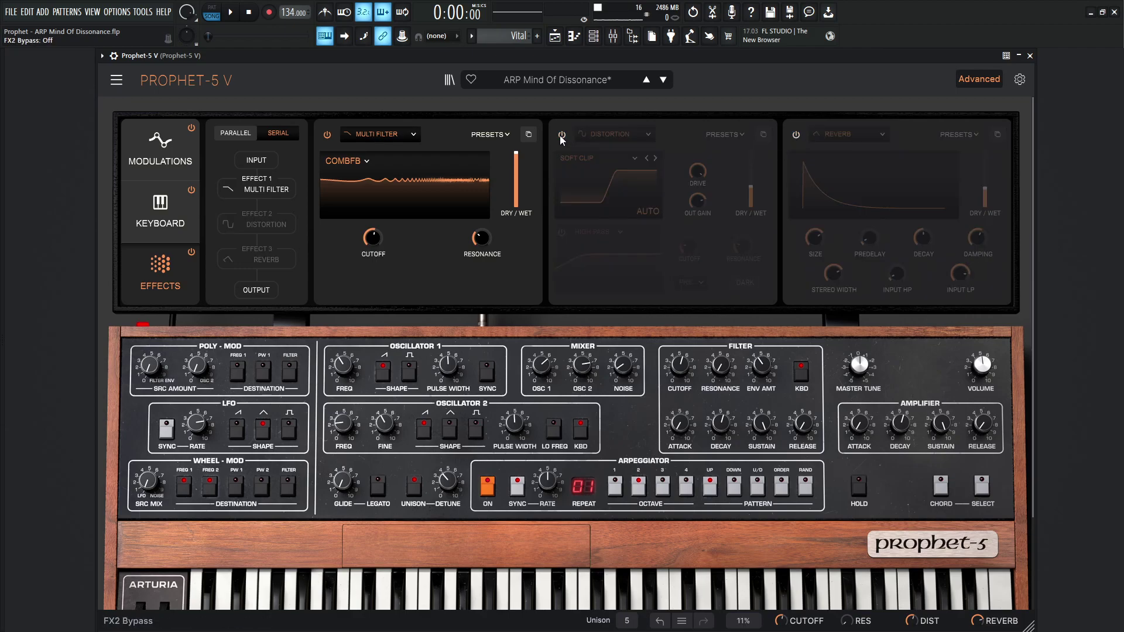
pyautogui.click(327, 135)
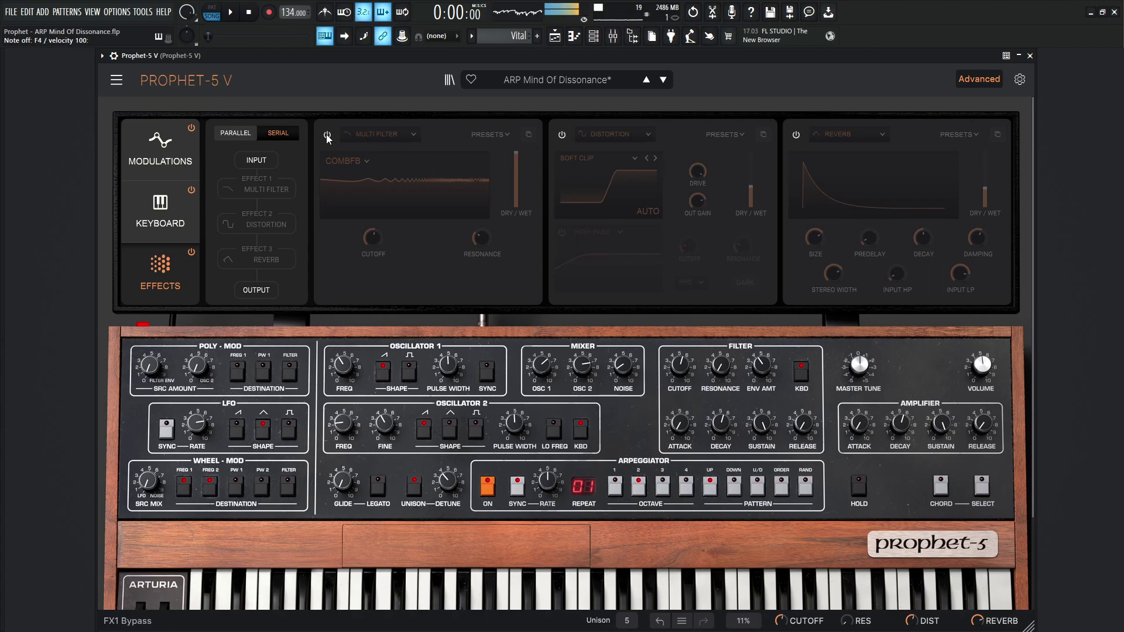
pyautogui.click(327, 135)
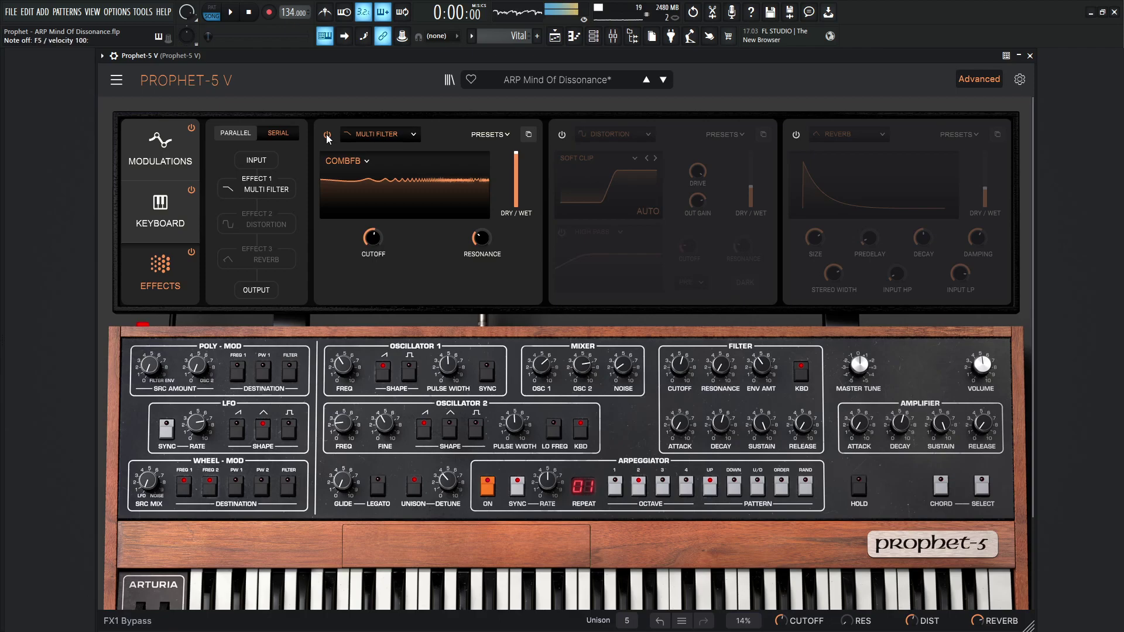
pyautogui.click(326, 135)
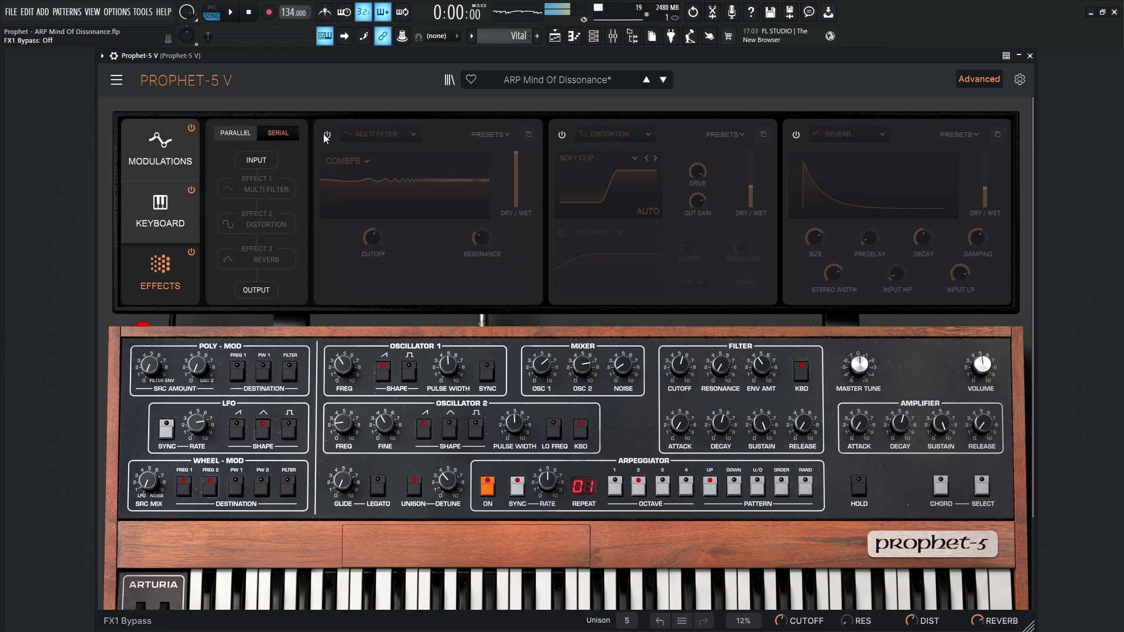
pyautogui.click(326, 135)
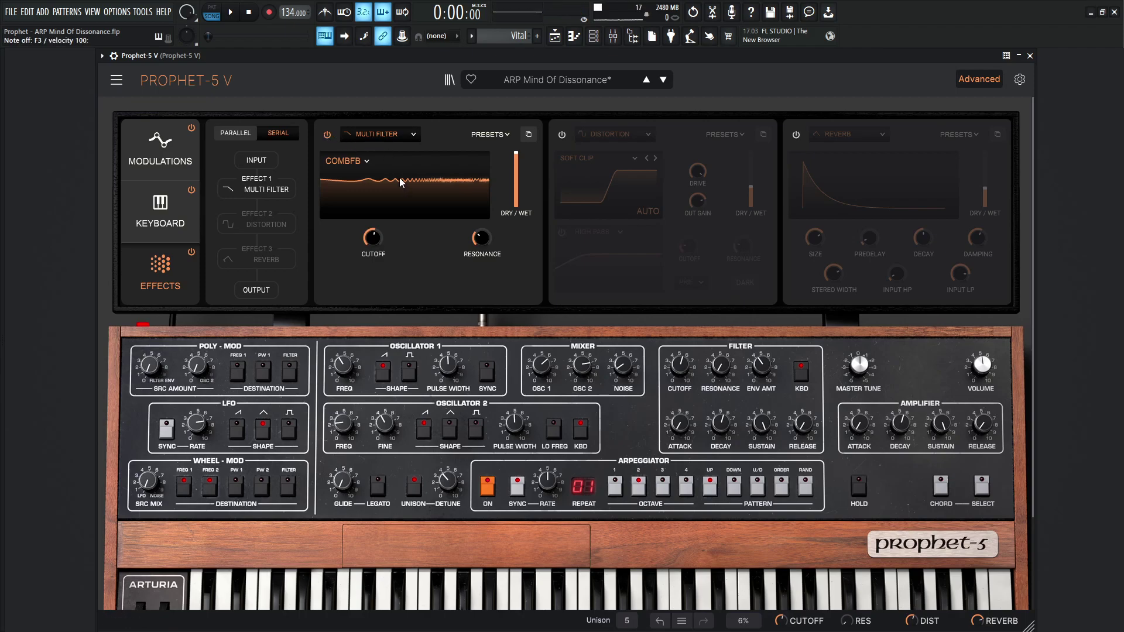
# Check LFO 2's sweep of the Multifilter 1 cutoff, then return to Effects.
pyautogui.click(156, 154)
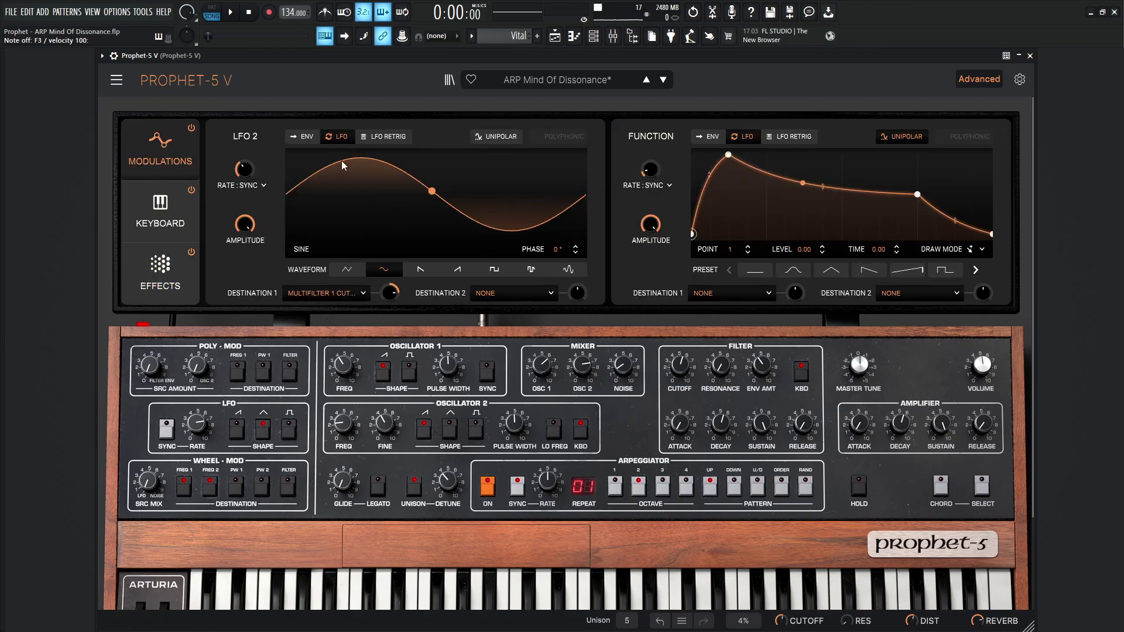
pyautogui.moveTo(391, 292)
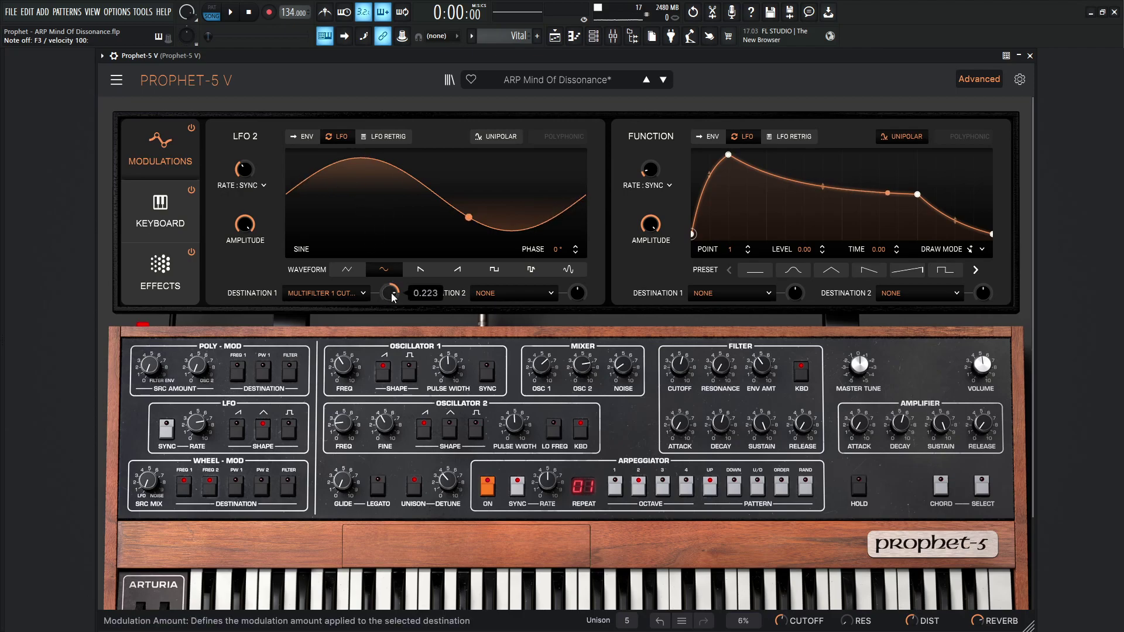
pyautogui.click(175, 272)
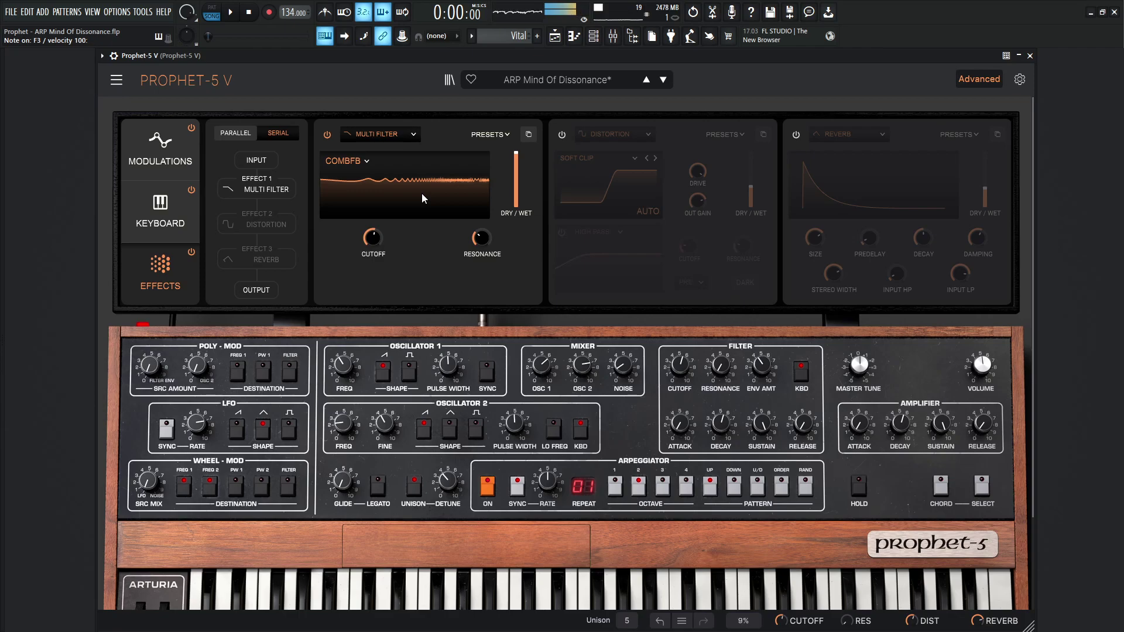
# Toggle the arpeggiator, A/B the Multi Filter leaving it on, and view Modulations.
pyautogui.click(486, 490)
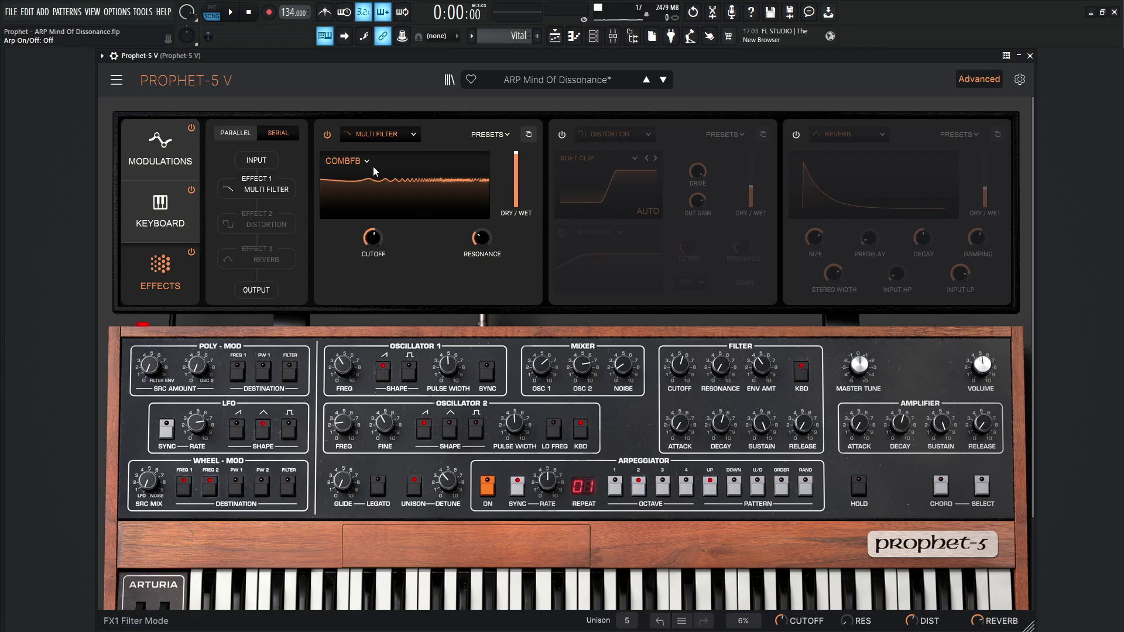
pyautogui.click(326, 139)
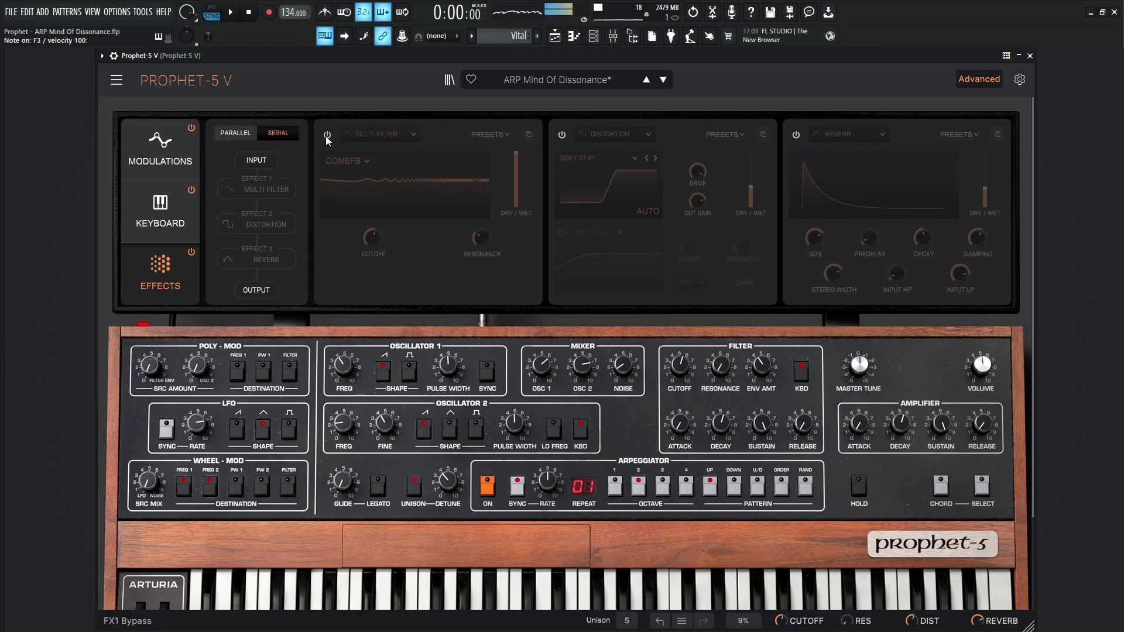
pyautogui.click(328, 135)
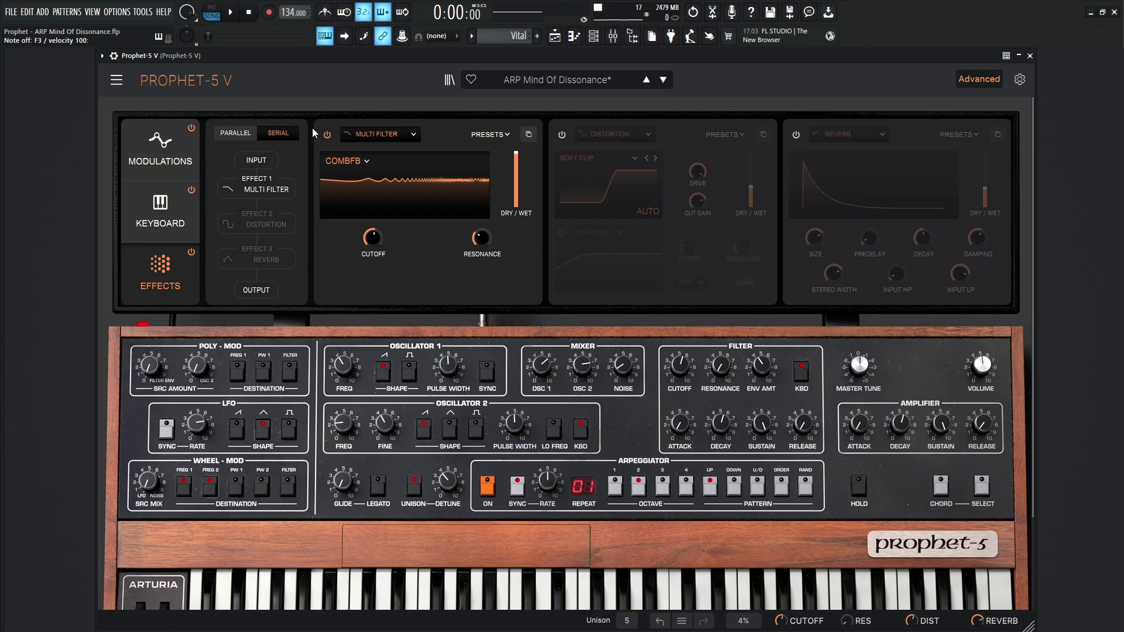
pyautogui.click(157, 153)
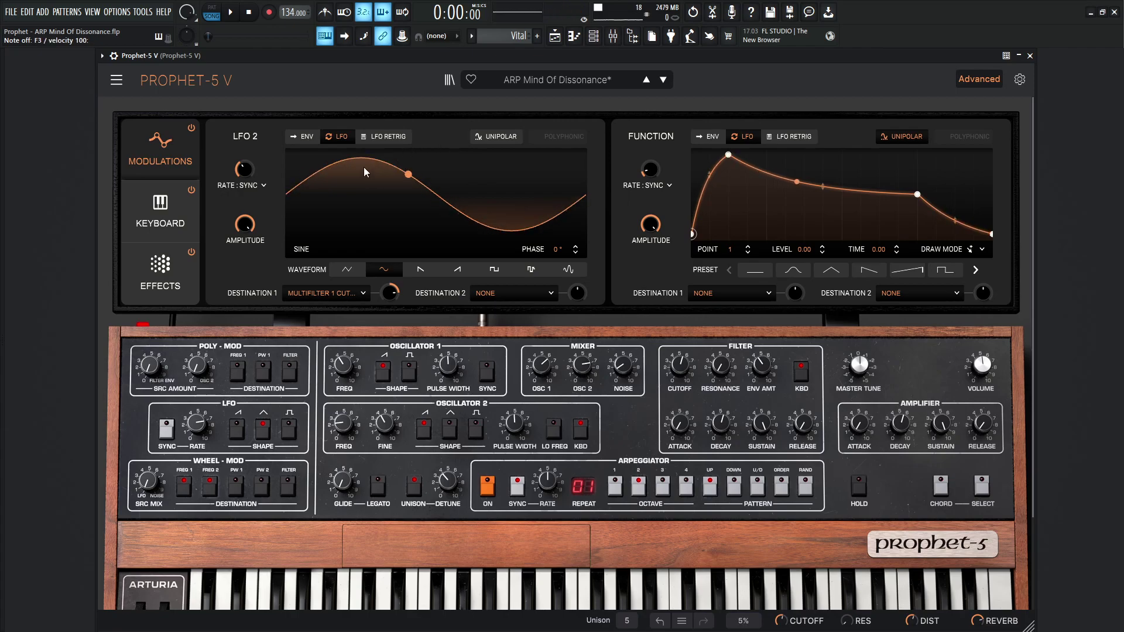
# Back on Effects, switch on Soft Clip Distortion after the CombFB filter and test with F3.
pyautogui.click(171, 269)
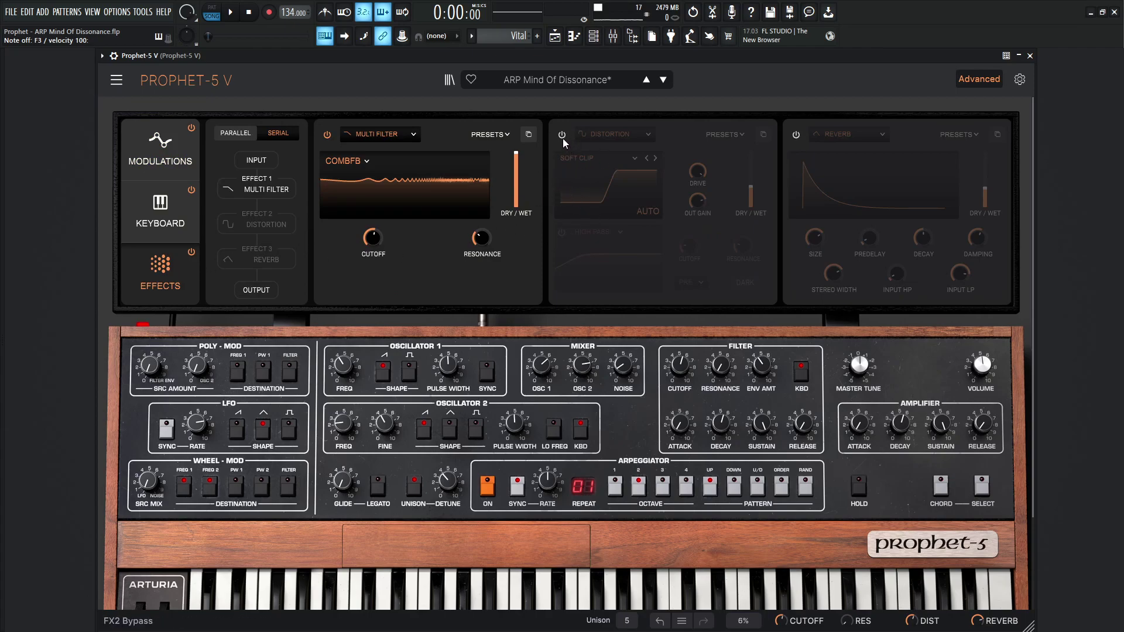
pyautogui.press('v')
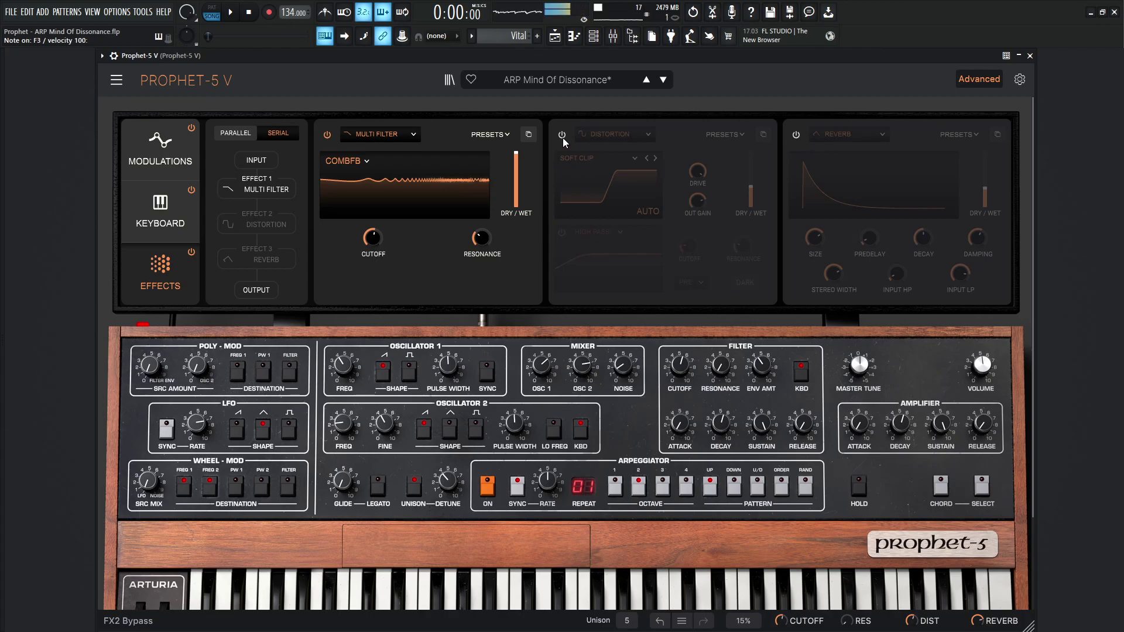
pyautogui.click(563, 138)
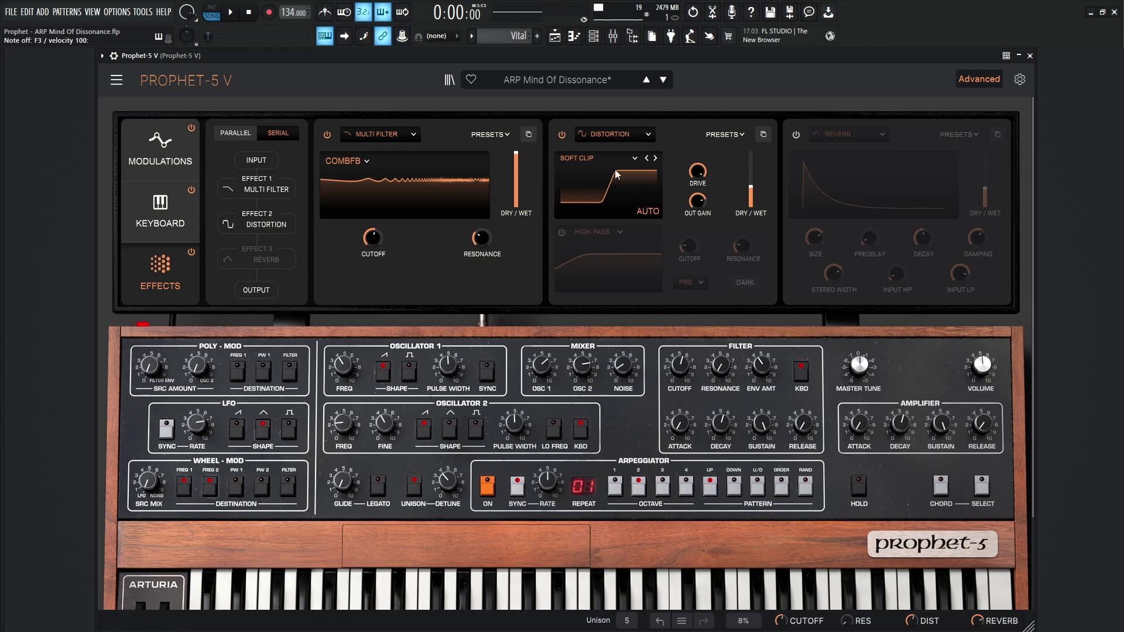
pyautogui.moveTo(703, 174)
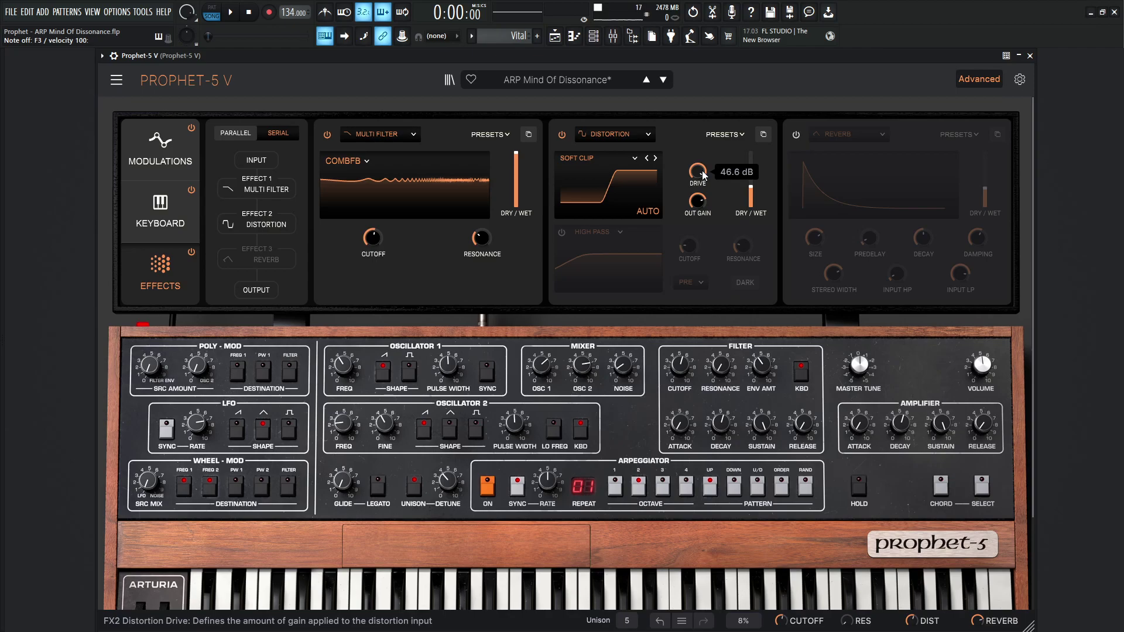
pyautogui.moveTo(700, 202)
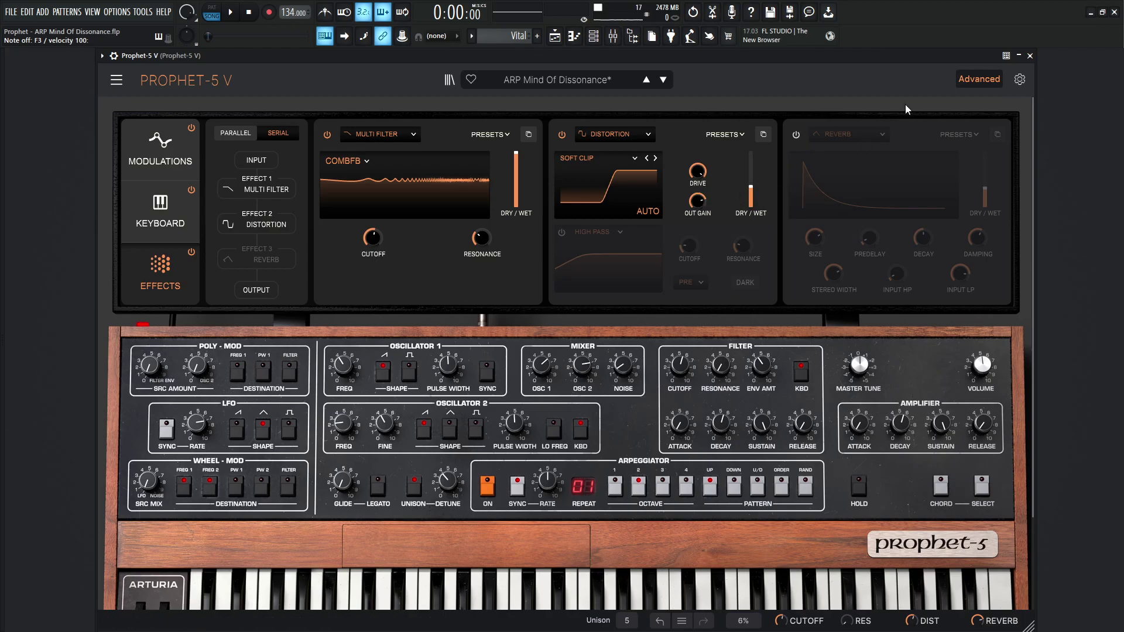
pyautogui.click(969, 81)
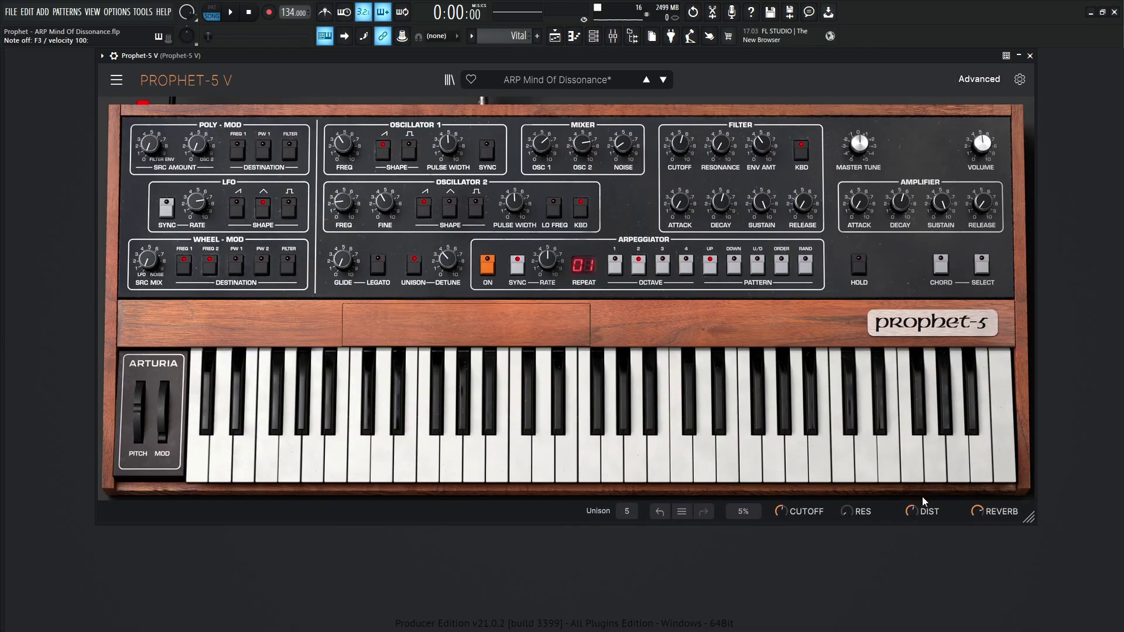
pyautogui.click(978, 79)
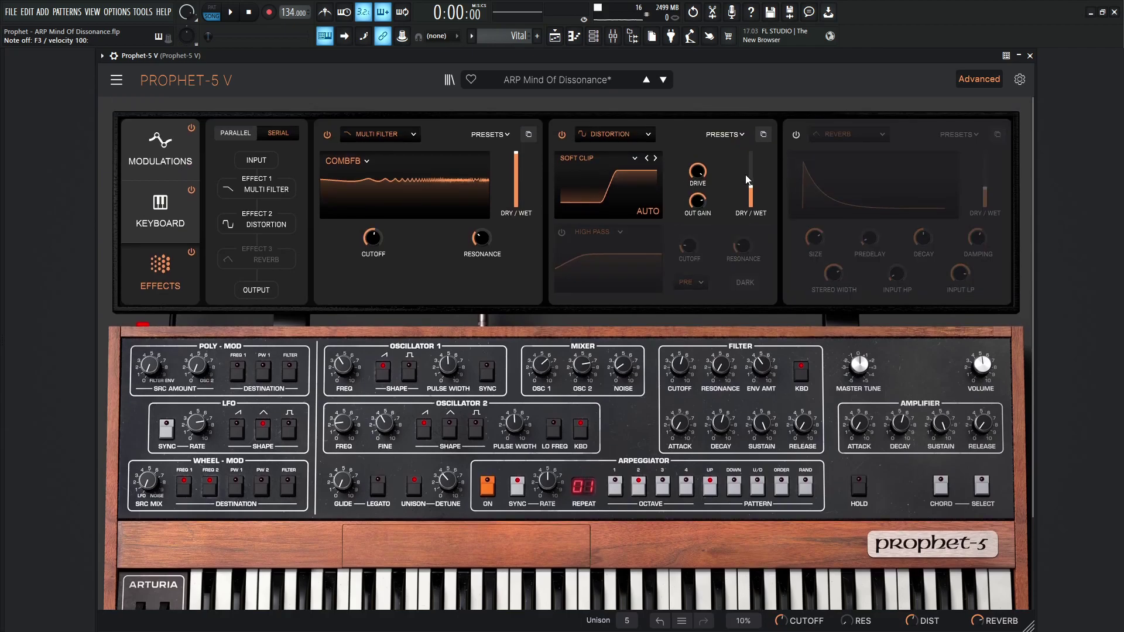
pyautogui.moveTo(752, 182)
# Enable the Reverb slot, review its knob settings, and collapse the Advanced panel.
pyautogui.click(796, 135)
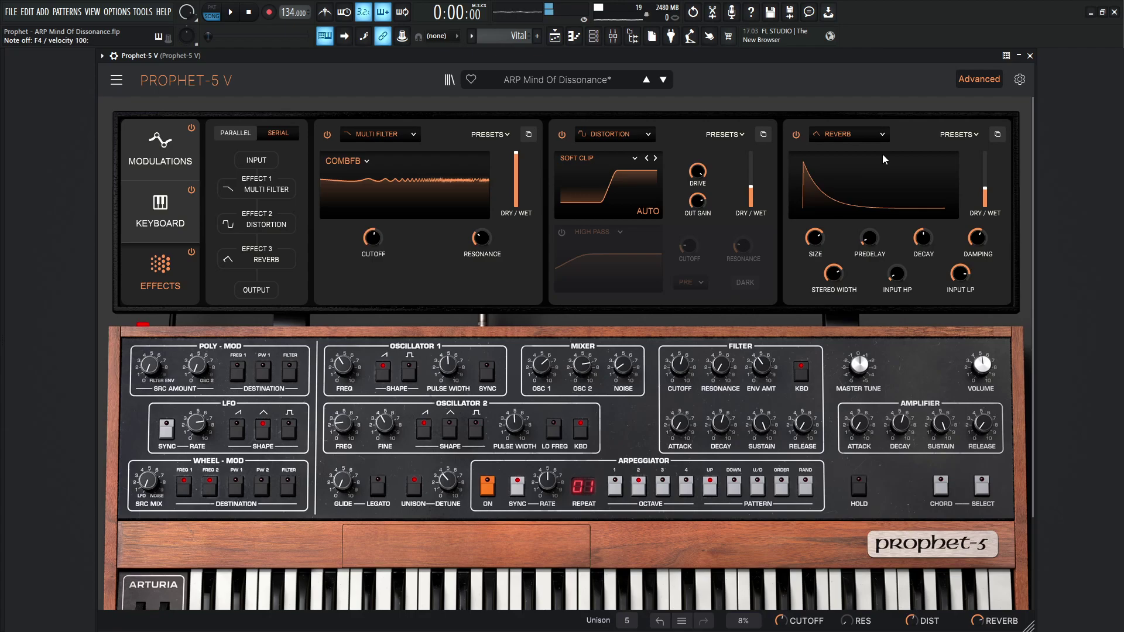
pyautogui.moveTo(820, 241)
pyautogui.moveTo(868, 241)
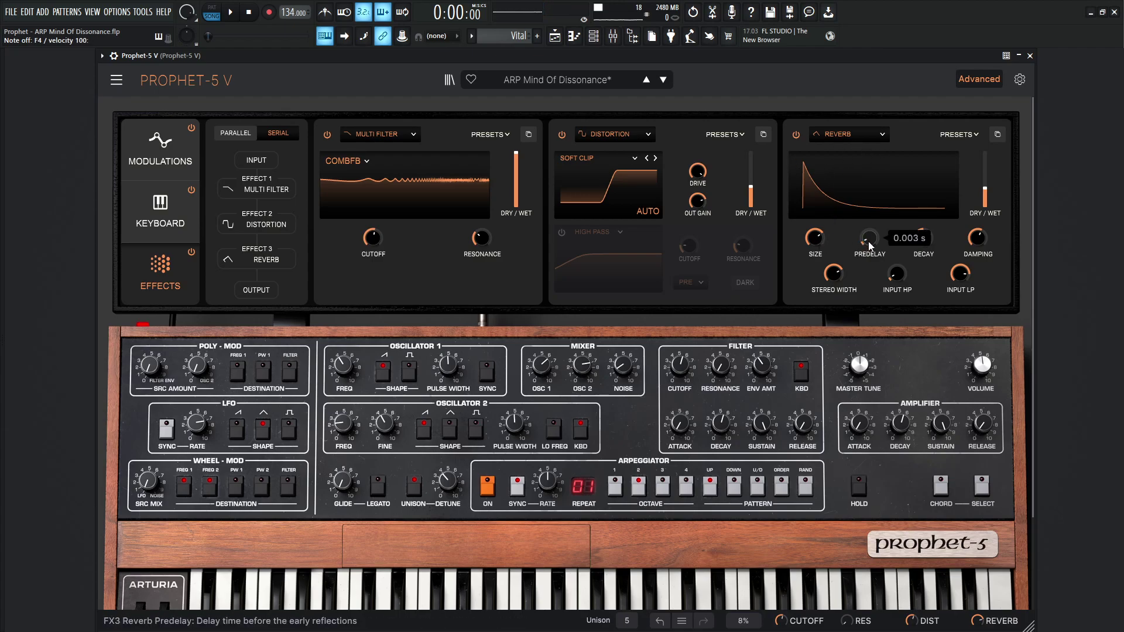
pyautogui.moveTo(918, 246)
pyautogui.moveTo(977, 245)
pyautogui.moveTo(841, 275)
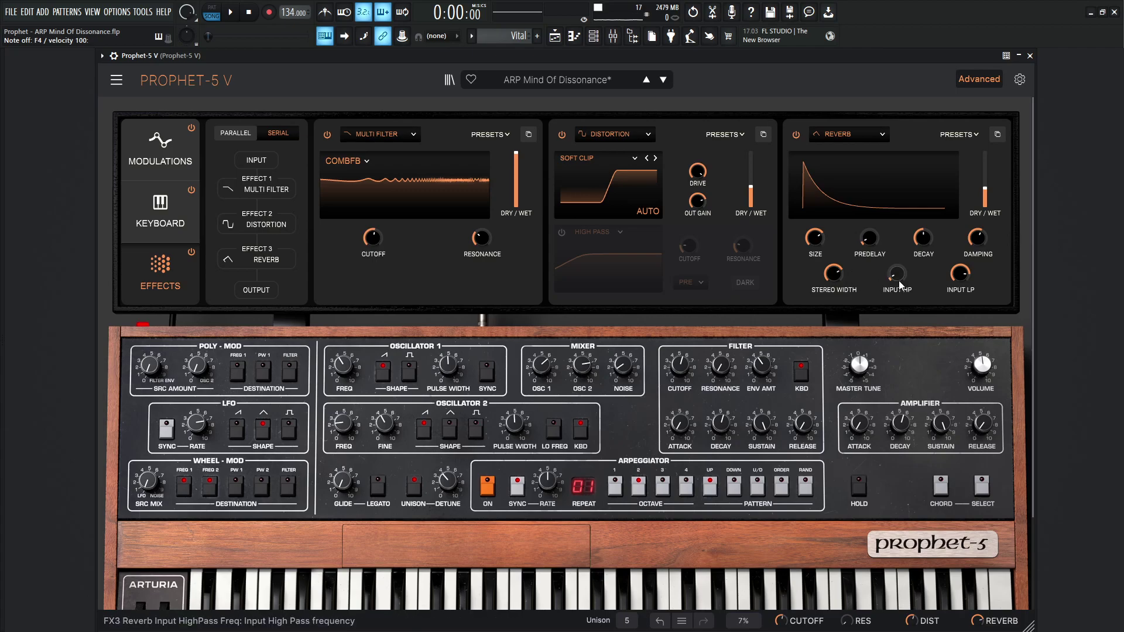
pyautogui.moveTo(900, 284)
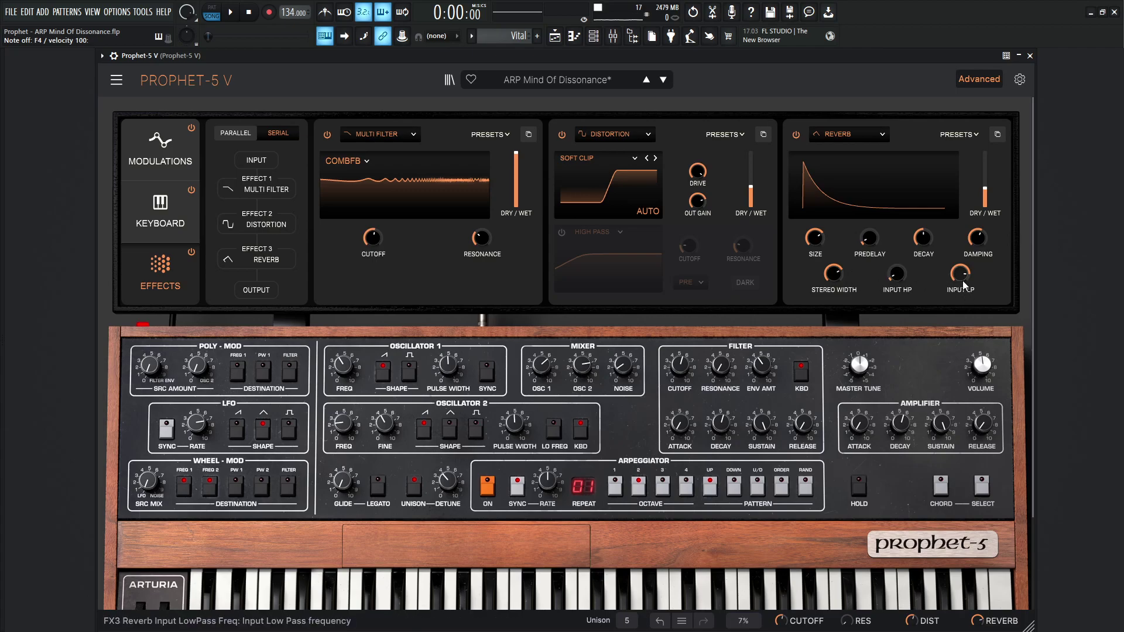
pyautogui.moveTo(957, 285)
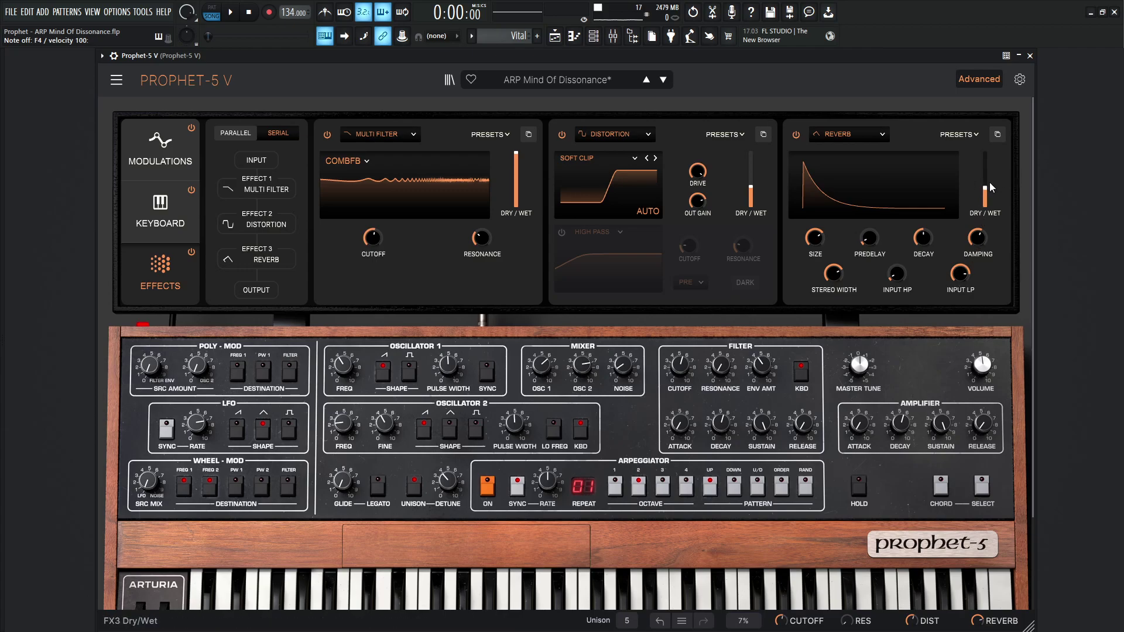
pyautogui.moveTo(985, 188)
pyautogui.click(973, 83)
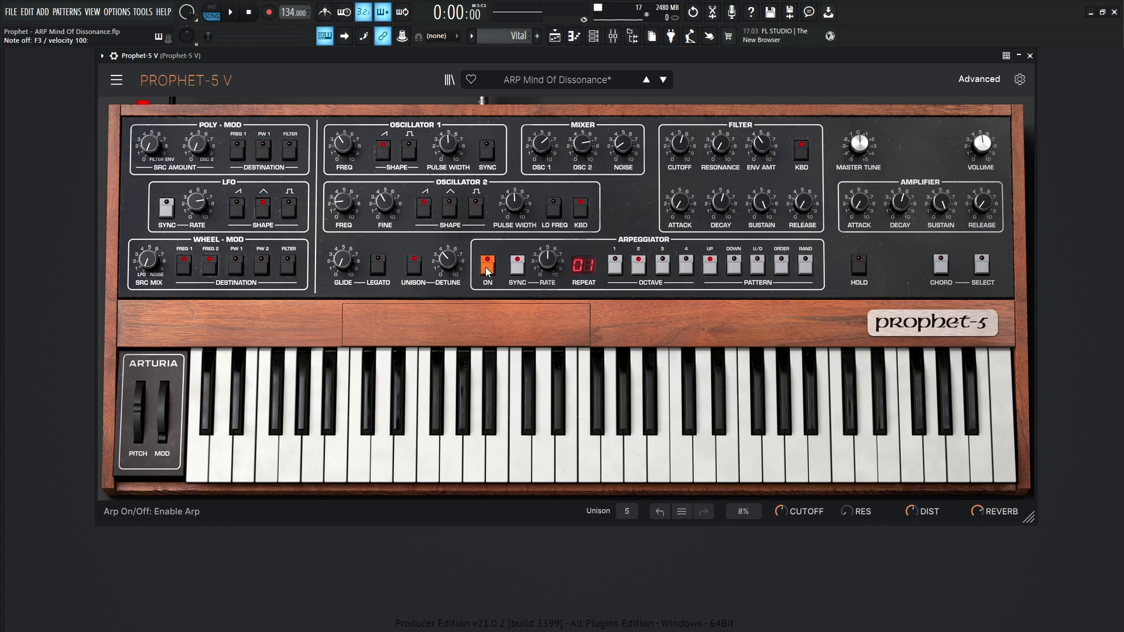
# Toggle the arp, stretch Amplifier Release to about 3.3 s, play C5, then reset to 4 ms.
pyautogui.click(490, 274)
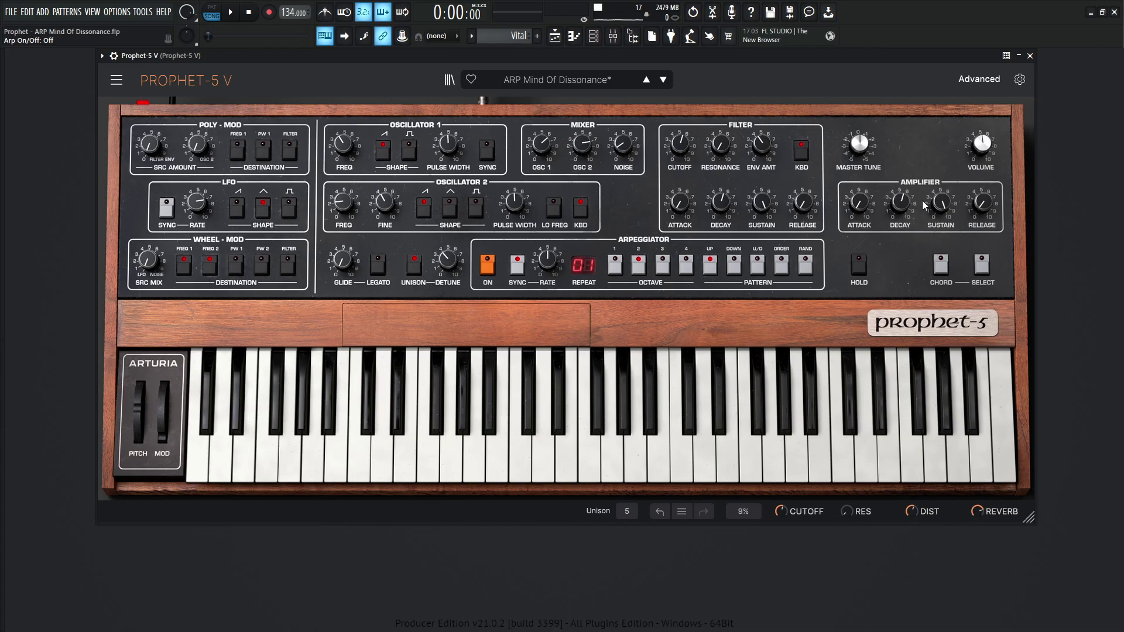
pyautogui.moveTo(984, 203)
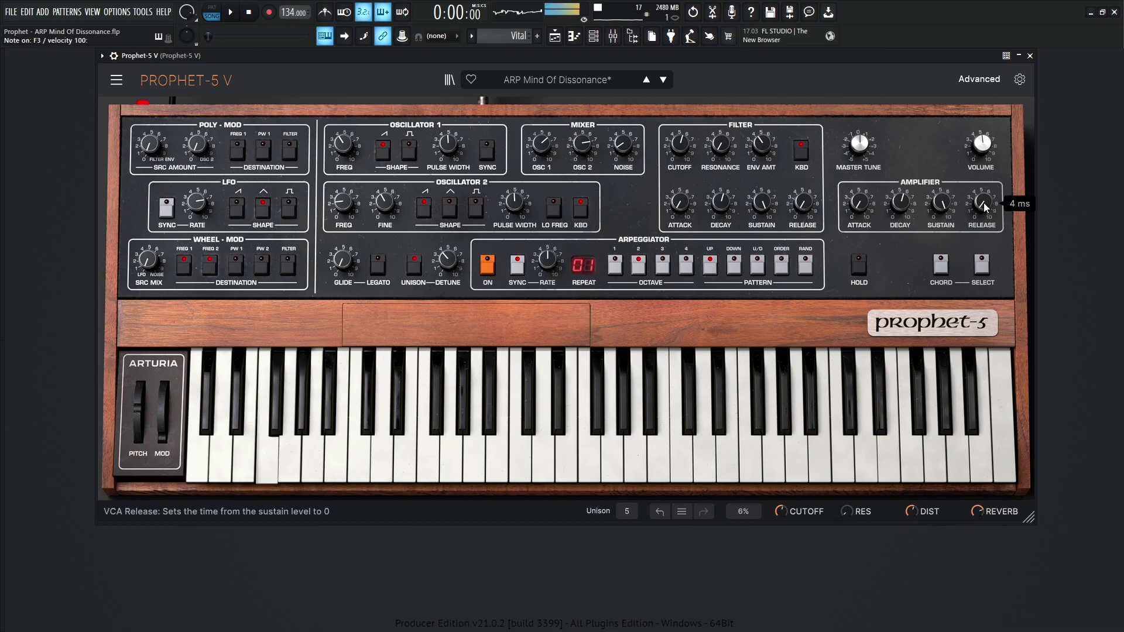
pyautogui.scroll(10, 983, 202)
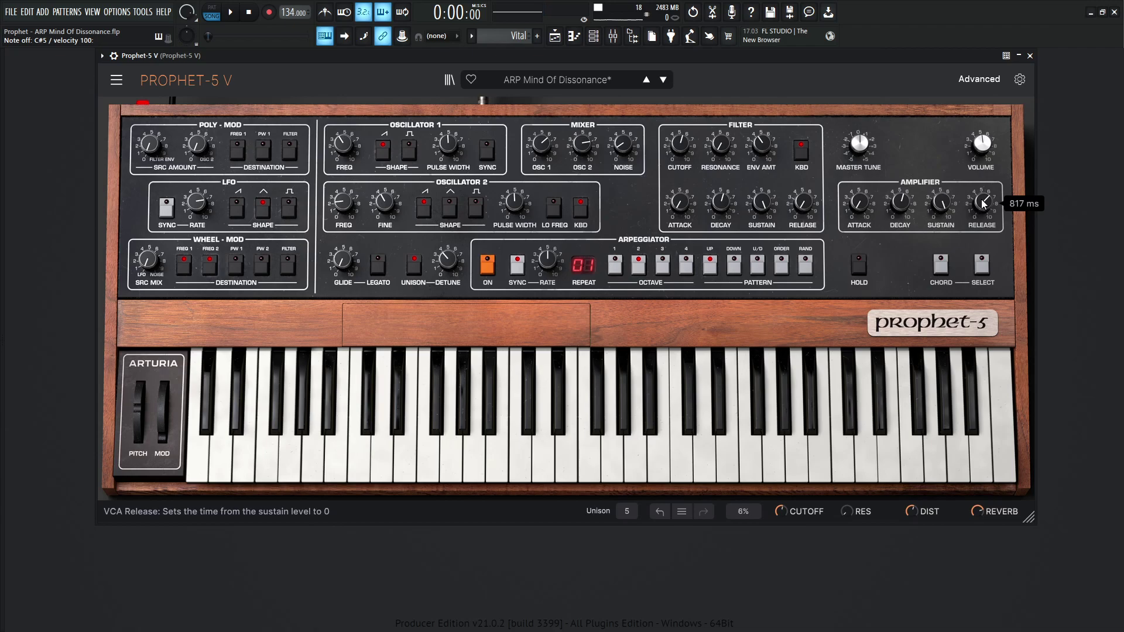
pyautogui.moveTo(981, 202); pyautogui.dragTo(981, 187)
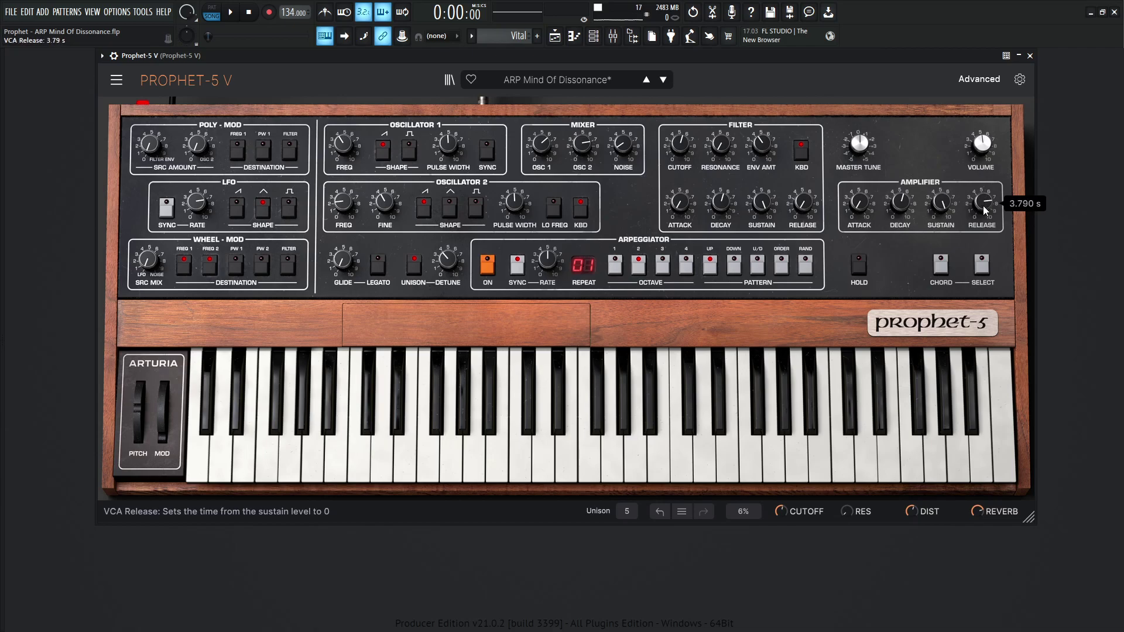
pyautogui.press('q')
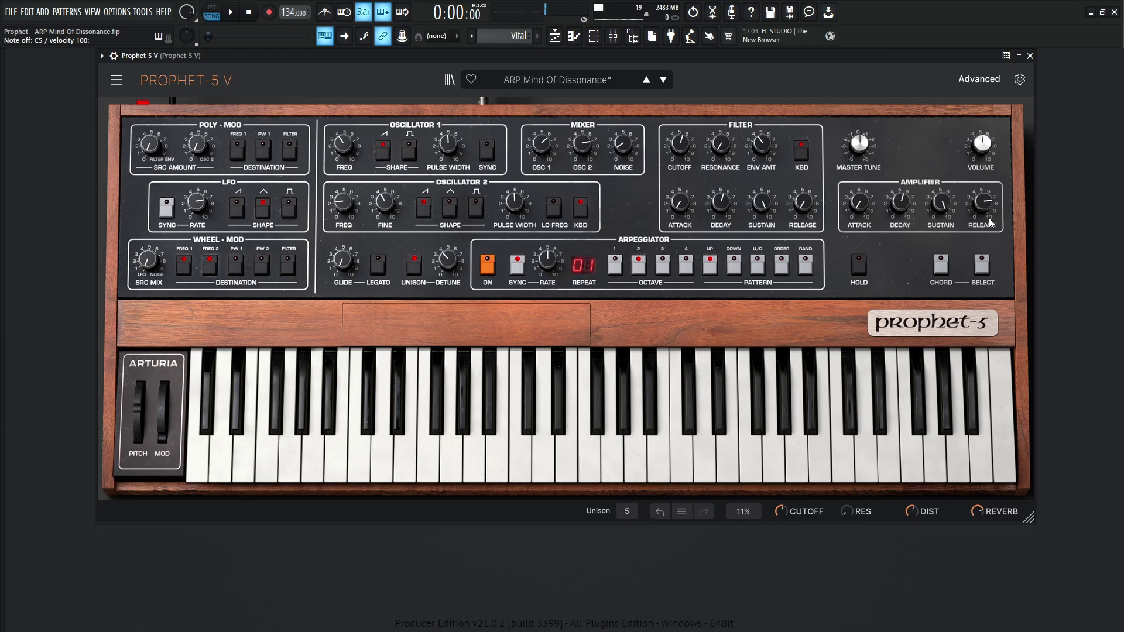
pyautogui.doubleClick(981, 203)
# Open the Advanced panel and the settings side panel on its Macros page.
pyautogui.click(988, 80)
pyautogui.click(1019, 79)
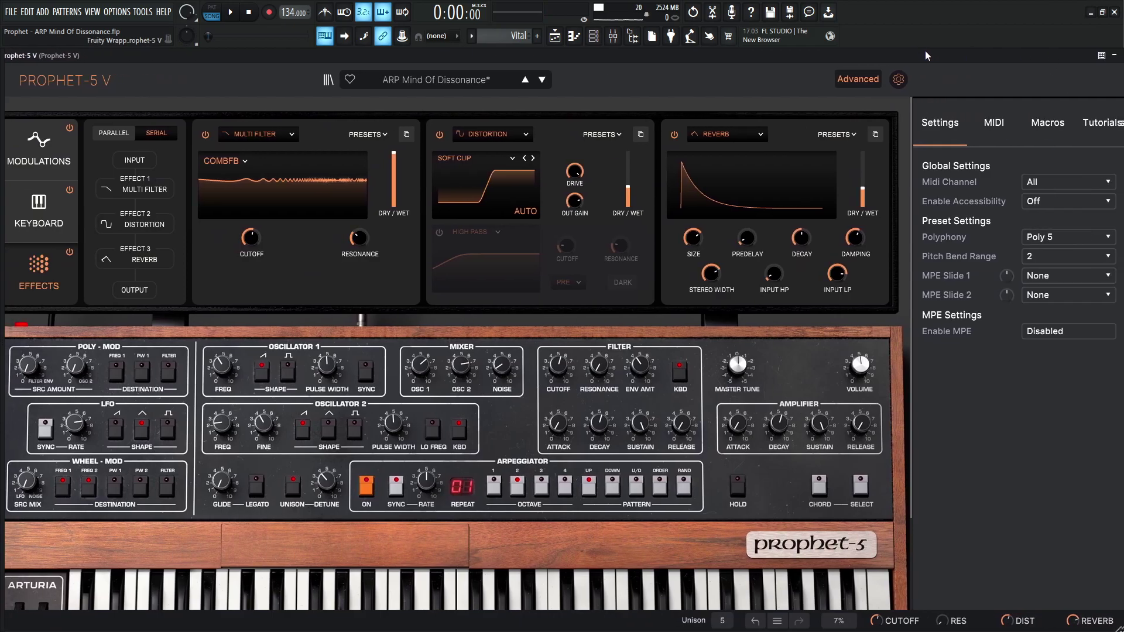
pyautogui.moveTo(925, 51); pyautogui.dragTo(862, 51)
pyautogui.click(975, 123)
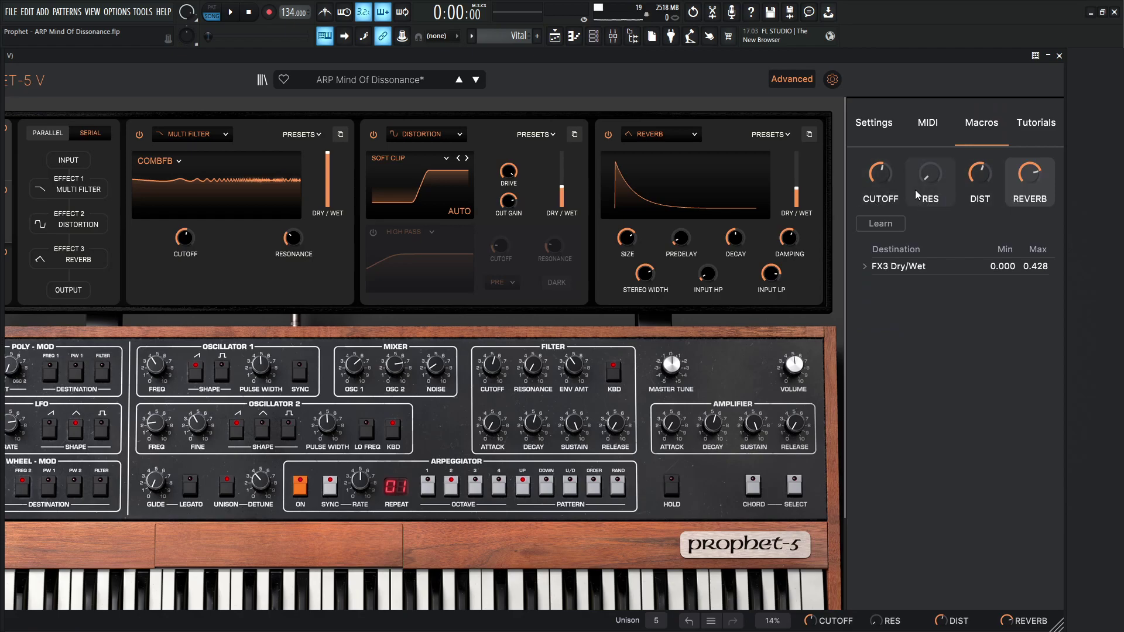
# Nudge the CUTOFF macro, then raise and sweep the RES macro, ending at 1.00.
pyautogui.click(885, 202)
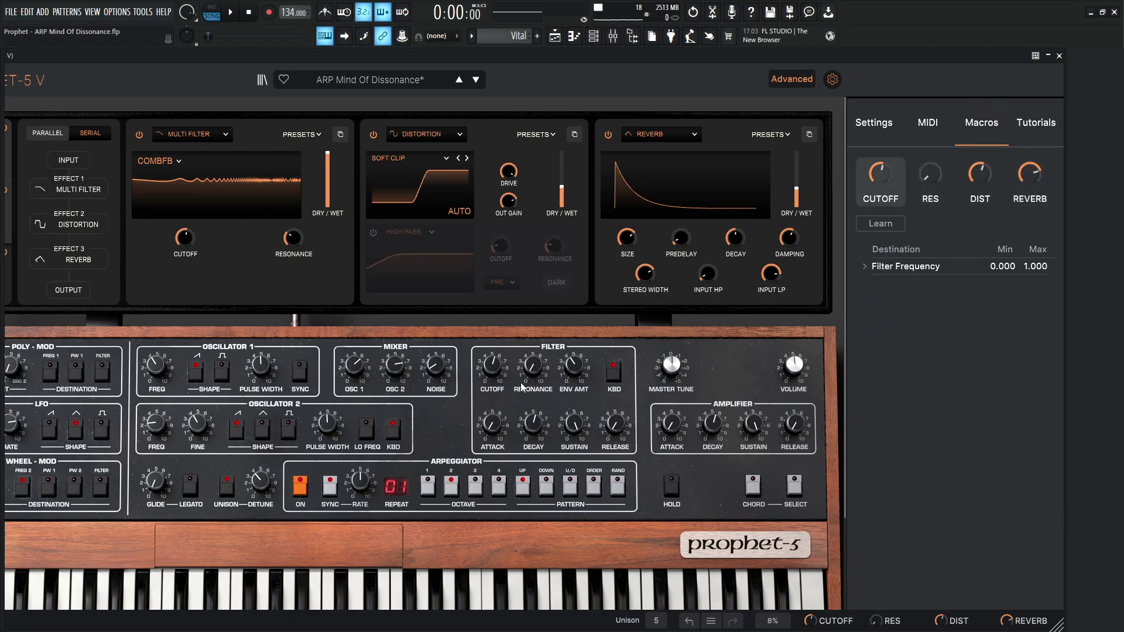
pyautogui.moveTo(880, 174); pyautogui.dragTo(879, 179)
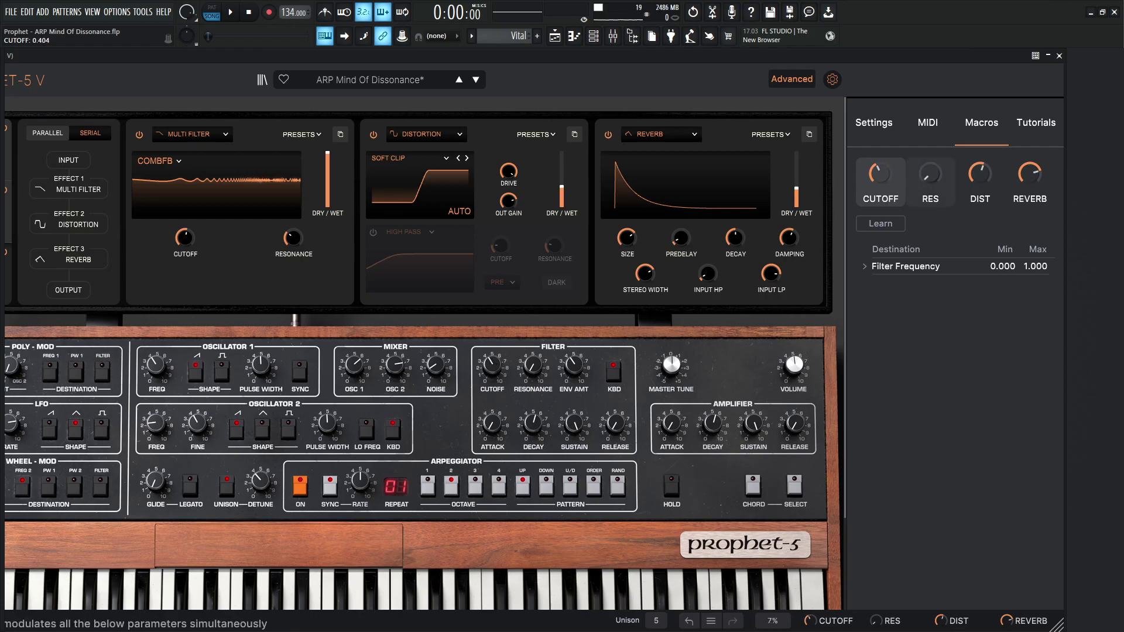
pyautogui.click(930, 174)
pyautogui.moveTo(930, 174); pyautogui.dragTo(931, 146)
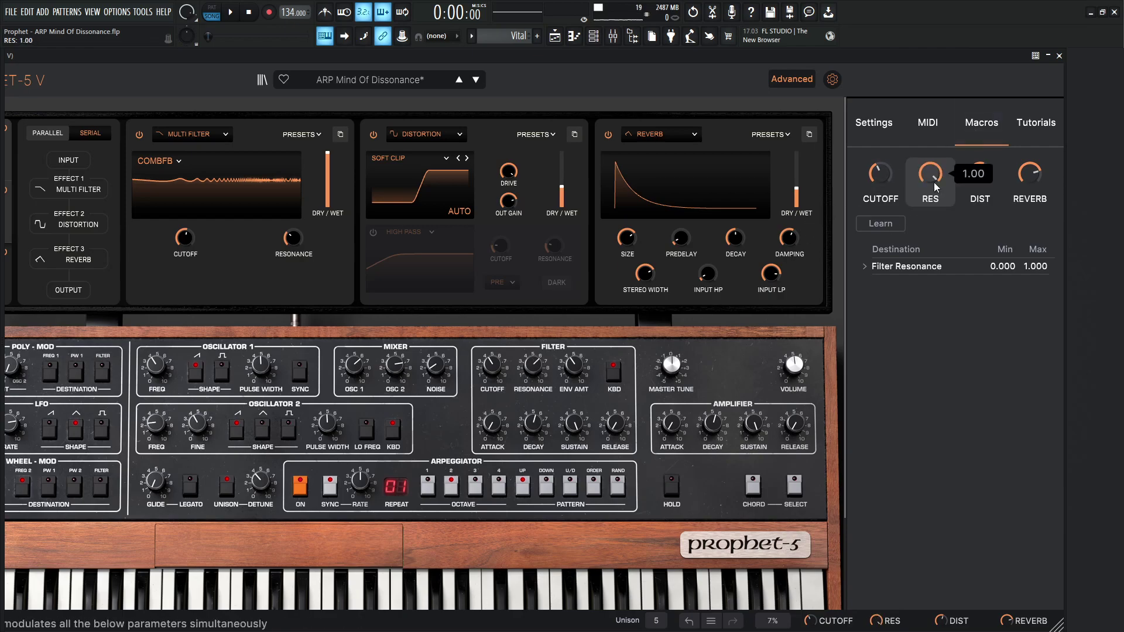
pyautogui.moveTo(536, 370)
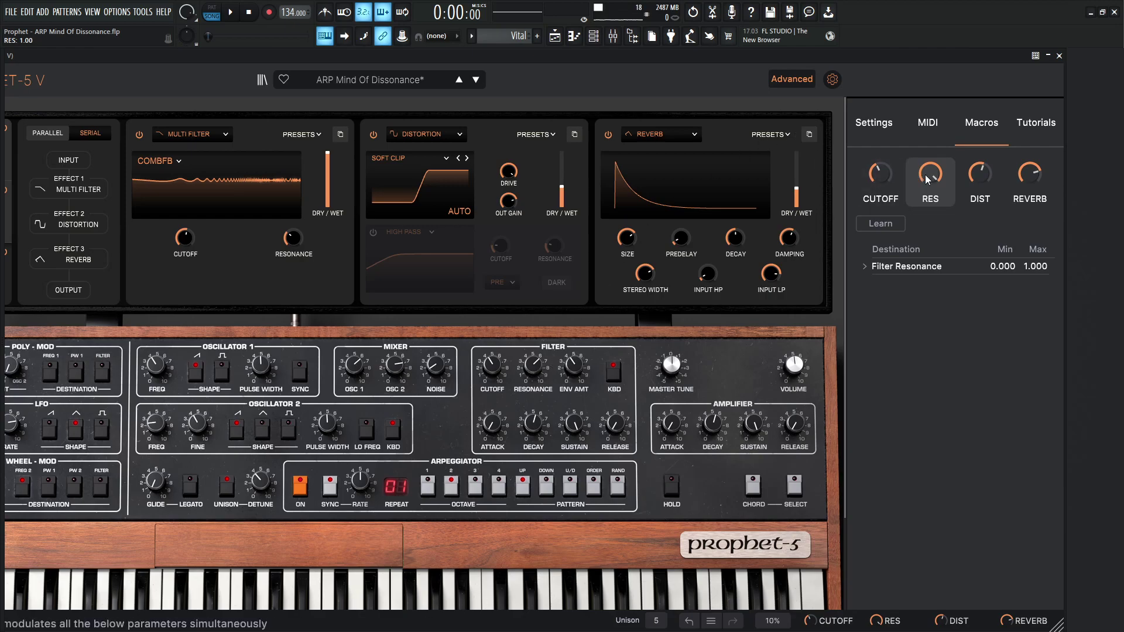
pyautogui.moveTo(930, 174); pyautogui.dragTo(923, 236)
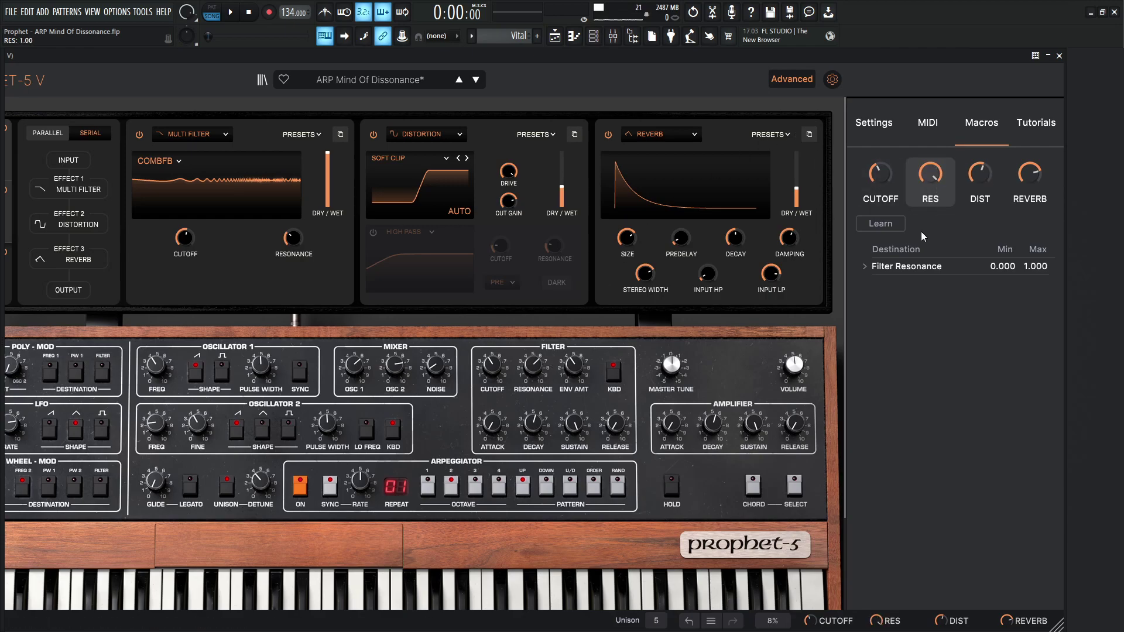
# Raise the DIST macro to its maximum distortion mix, nudging the RES macro along the way.
pyautogui.click(980, 183)
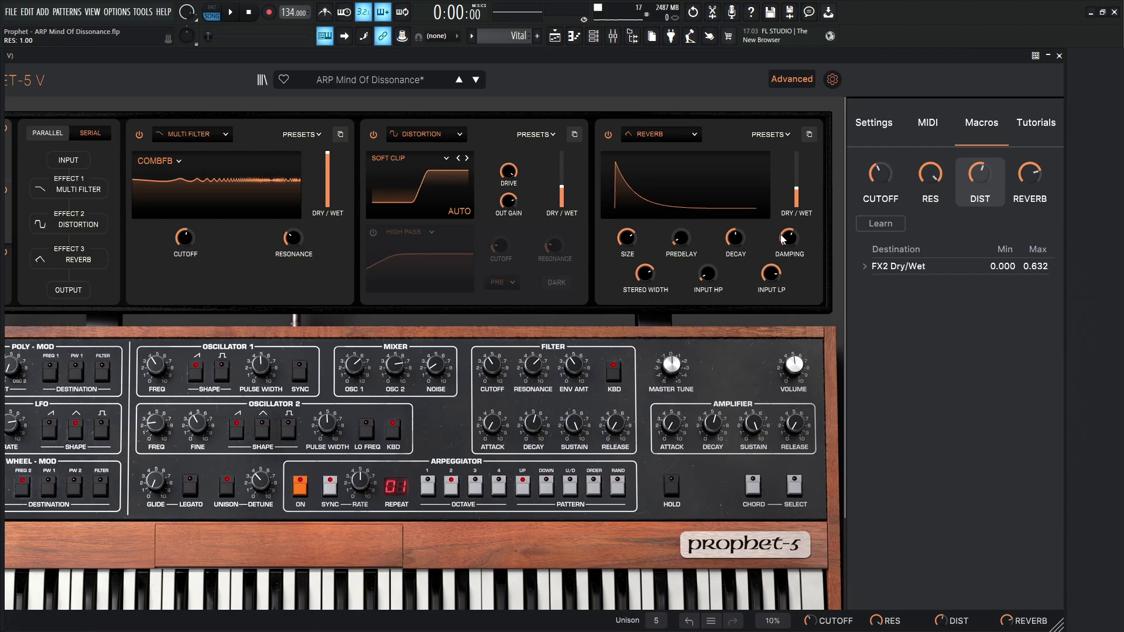
pyautogui.moveTo(980, 175); pyautogui.dragTo(979, 199)
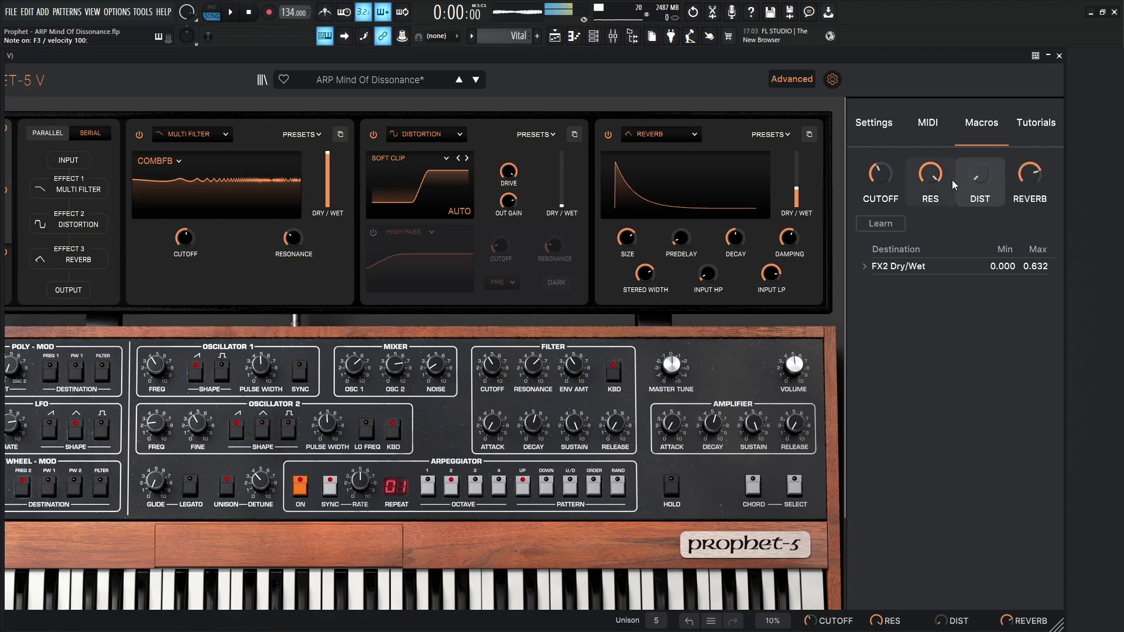
pyautogui.moveTo(930, 174); pyautogui.dragTo(982, 173)
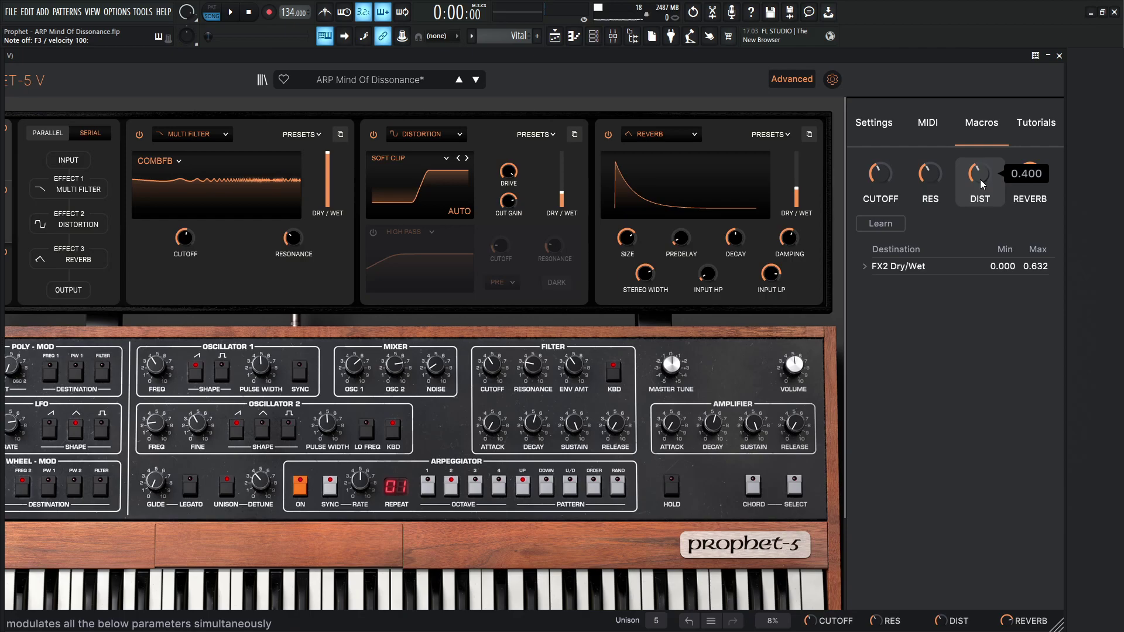
pyautogui.moveTo(979, 179)
pyautogui.mouseDown()
pyautogui.moveTo(980, 143)
pyautogui.moveTo(980, 185)
pyautogui.moveTo(980, 174)
pyautogui.mouseUp()
# Set the REVERB macro to about 0.740, driving FX3 Dry/Wet across 0.000–0.428.
pyautogui.click(1031, 202)
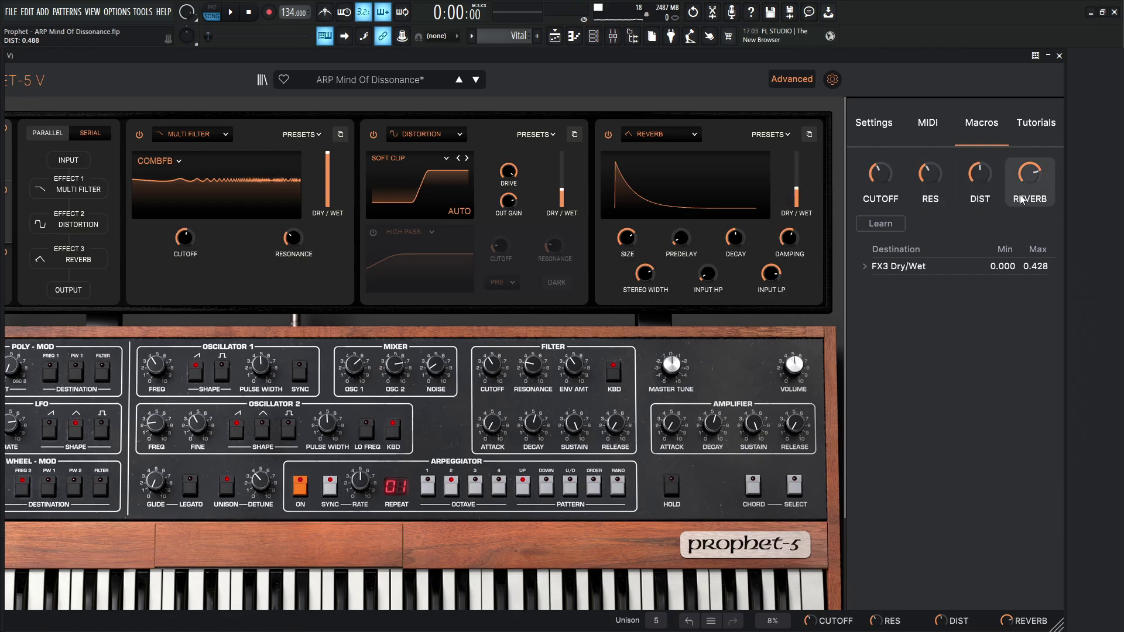
pyautogui.moveTo(1021, 199); pyautogui.dragTo(1021, 170)
pyautogui.moveTo(796, 186)
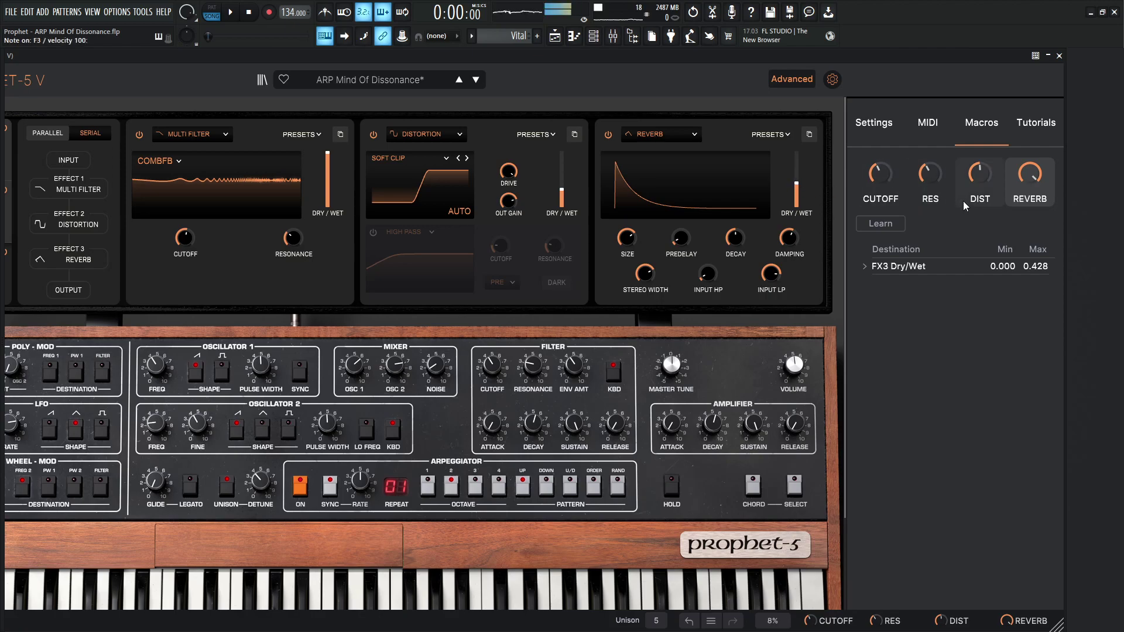
pyautogui.moveTo(1030, 176); pyautogui.dragTo(1030, 188)
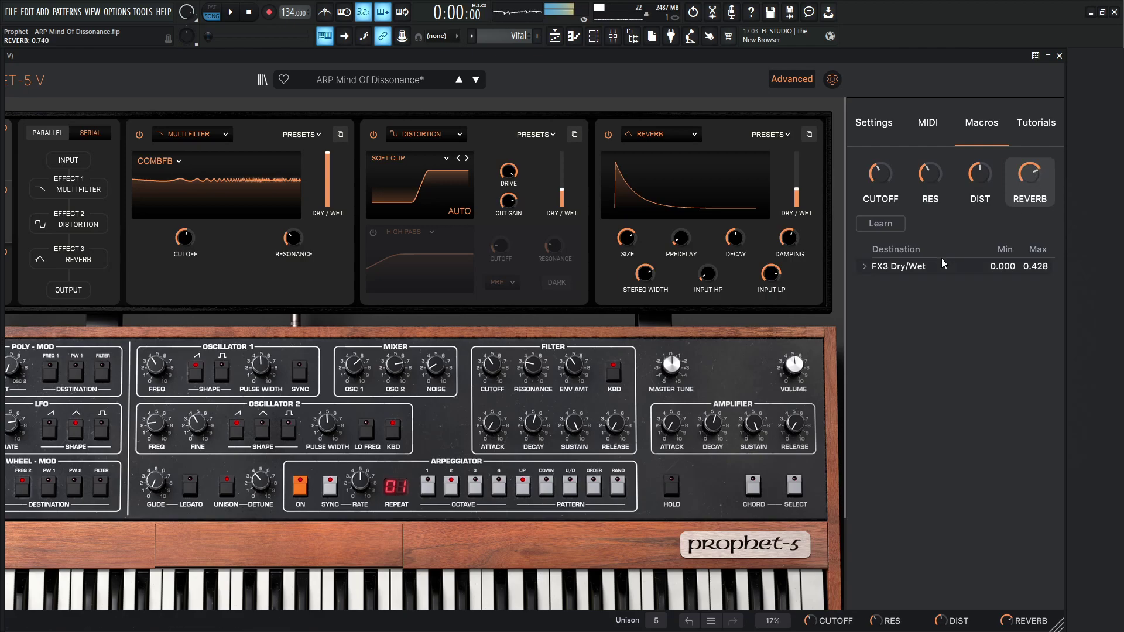
# Close the settings side panel and Advanced section, and move the plugin window back to centre.
pyautogui.click(832, 80)
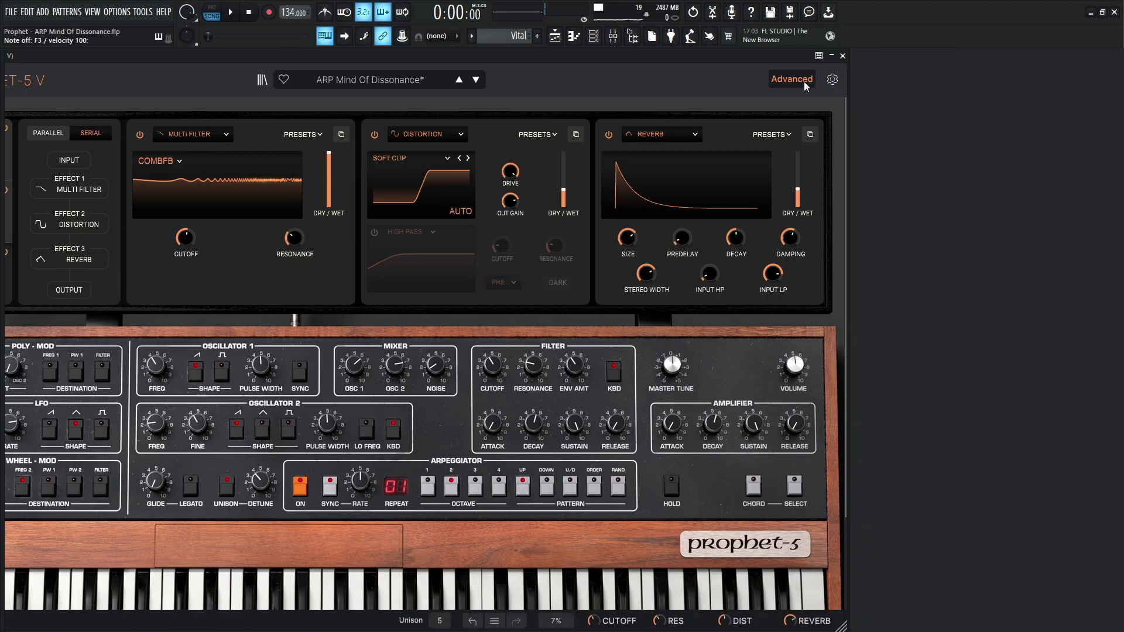
pyautogui.click(803, 82)
pyautogui.moveTo(719, 54); pyautogui.dragTo(887, 54)
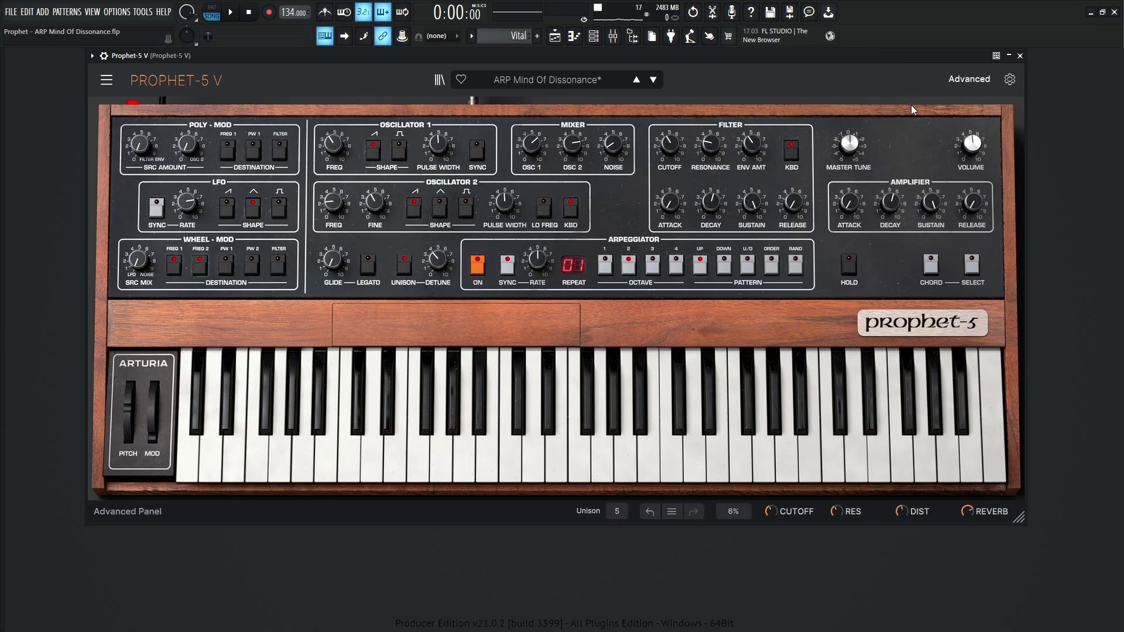
# Review the Modulations and Effects pages and the FX1 type list unchanged, then collapse Advanced.
pyautogui.click(966, 81)
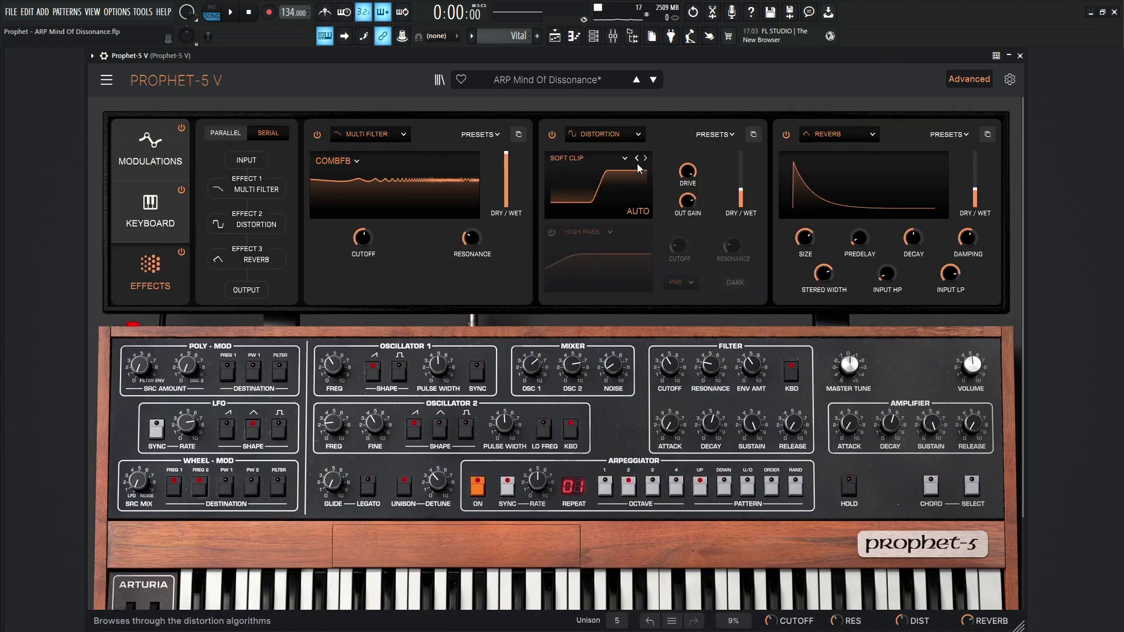
pyautogui.click(185, 153)
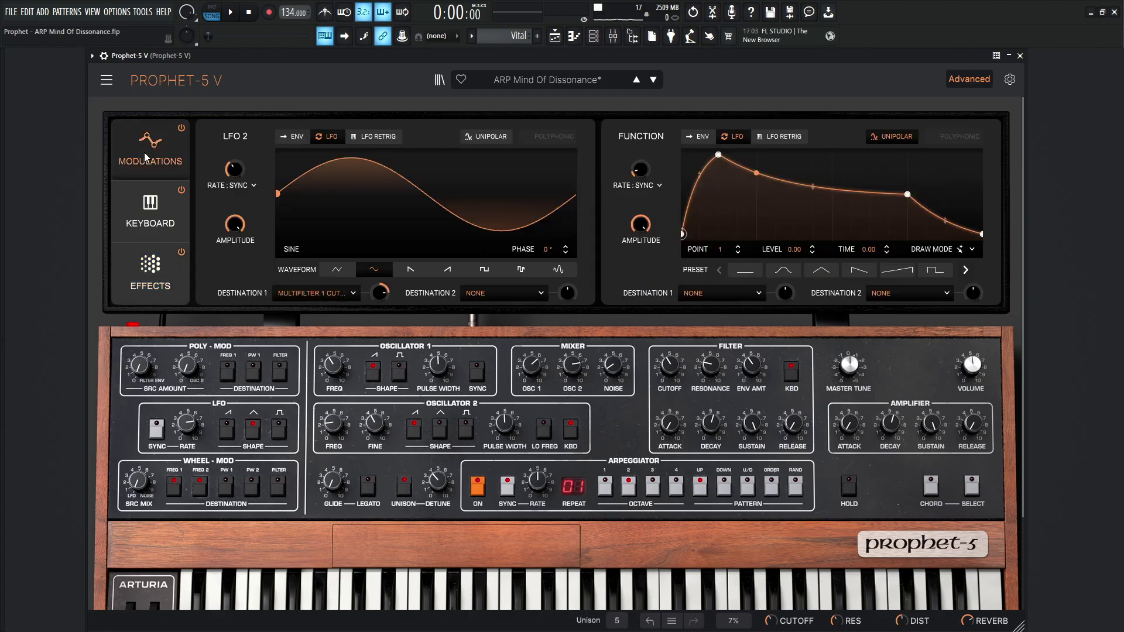
pyautogui.click(161, 275)
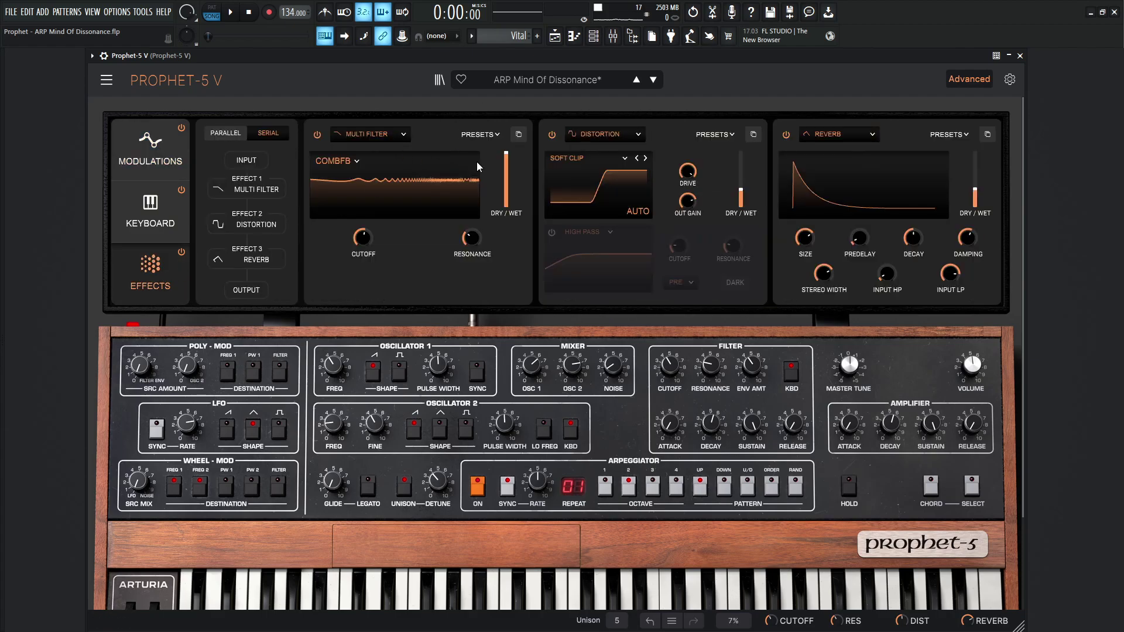
pyautogui.click(382, 135)
pyautogui.click(672, 310)
pyautogui.click(963, 80)
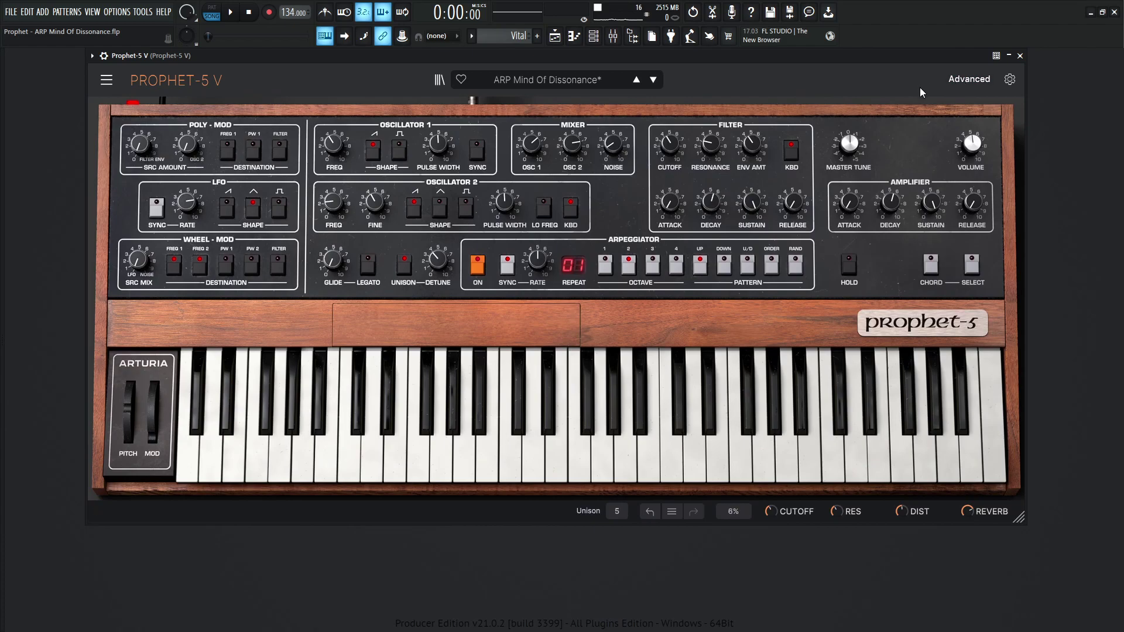
# Reload the ARP Mind Of Dissonance preset and start song playback.
pyautogui.click(653, 80)
pyautogui.click(637, 81)
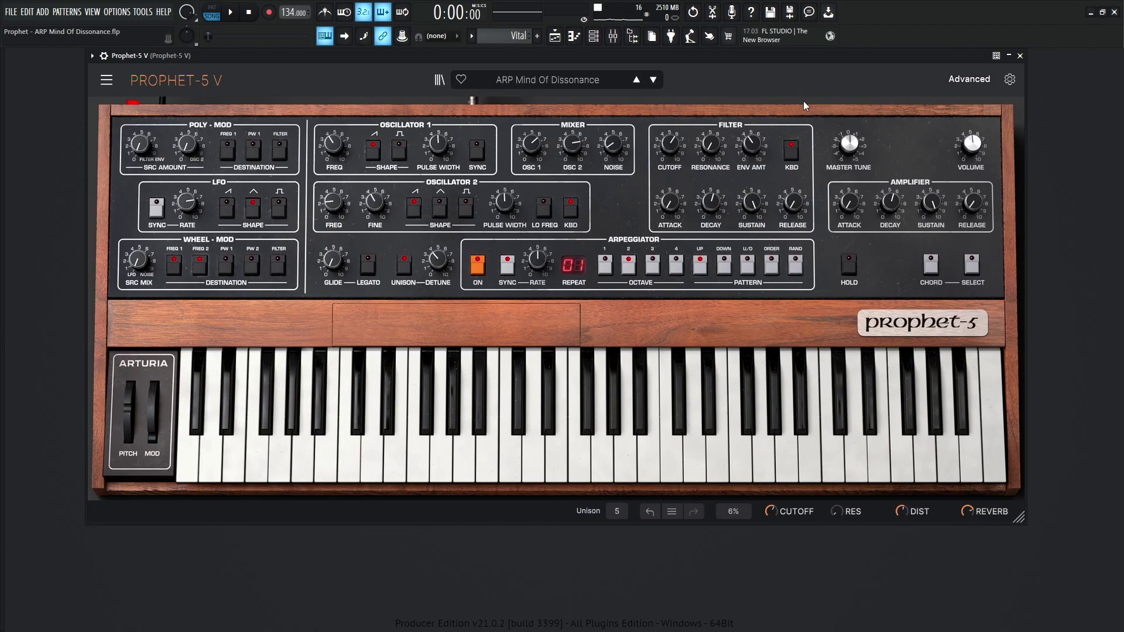
pyautogui.press('space')
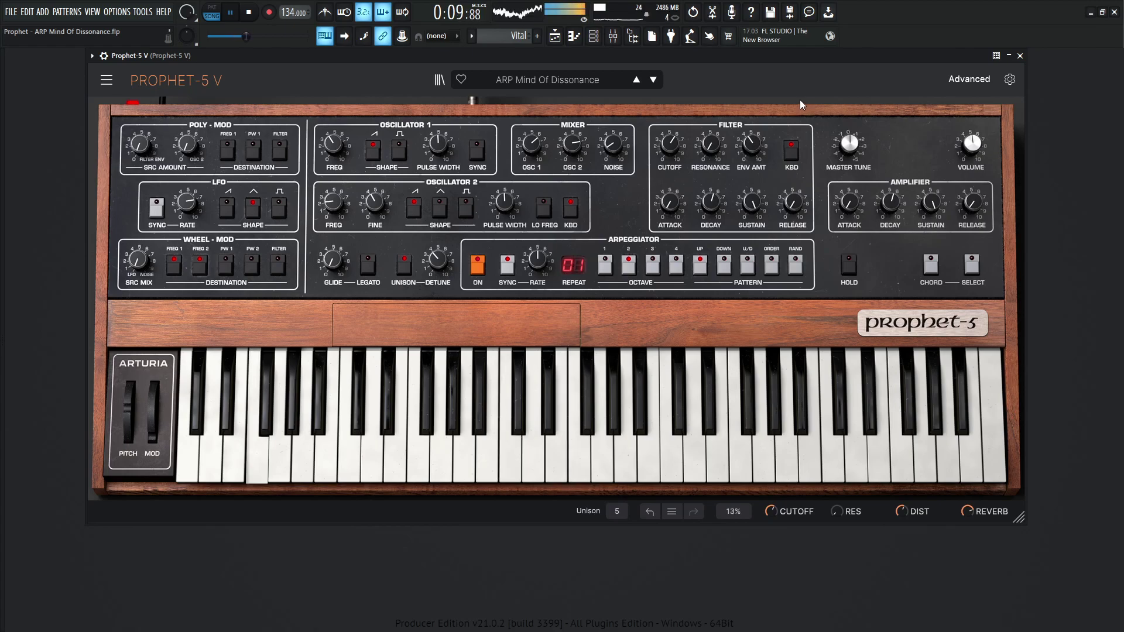
# During playback raise CUTOFF to about 0.848 and lower RES to 0.028, then stop.
pyautogui.moveTo(771, 511); pyautogui.dragTo(771, 501)
pyautogui.moveTo(836, 511); pyautogui.dragTo(836, 514)
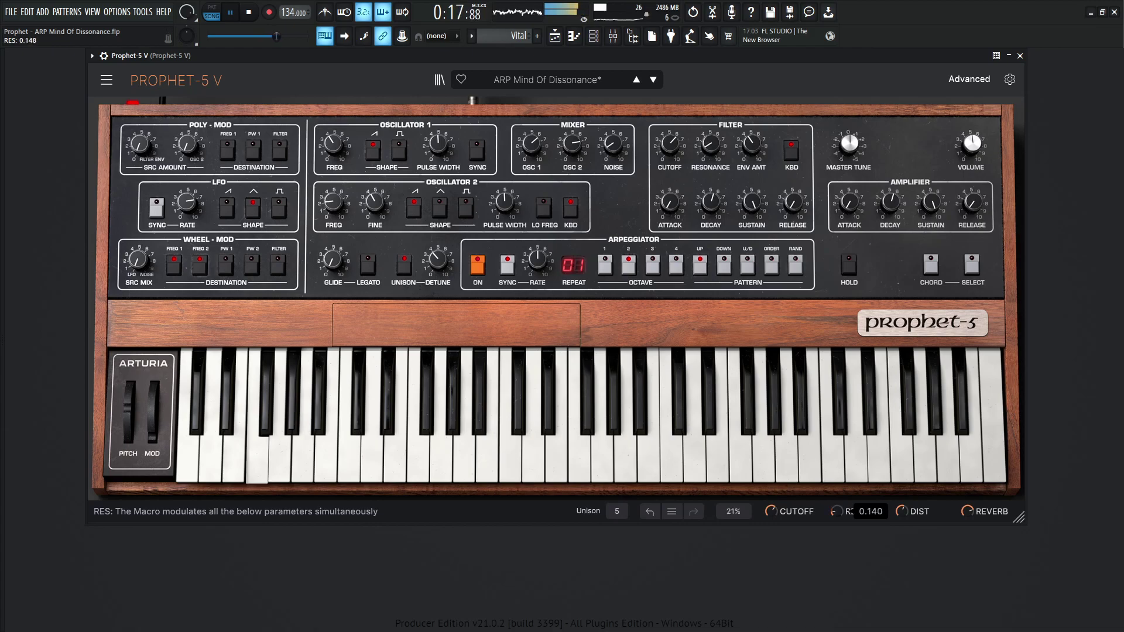
pyautogui.moveTo(836, 511); pyautogui.dragTo(836, 513)
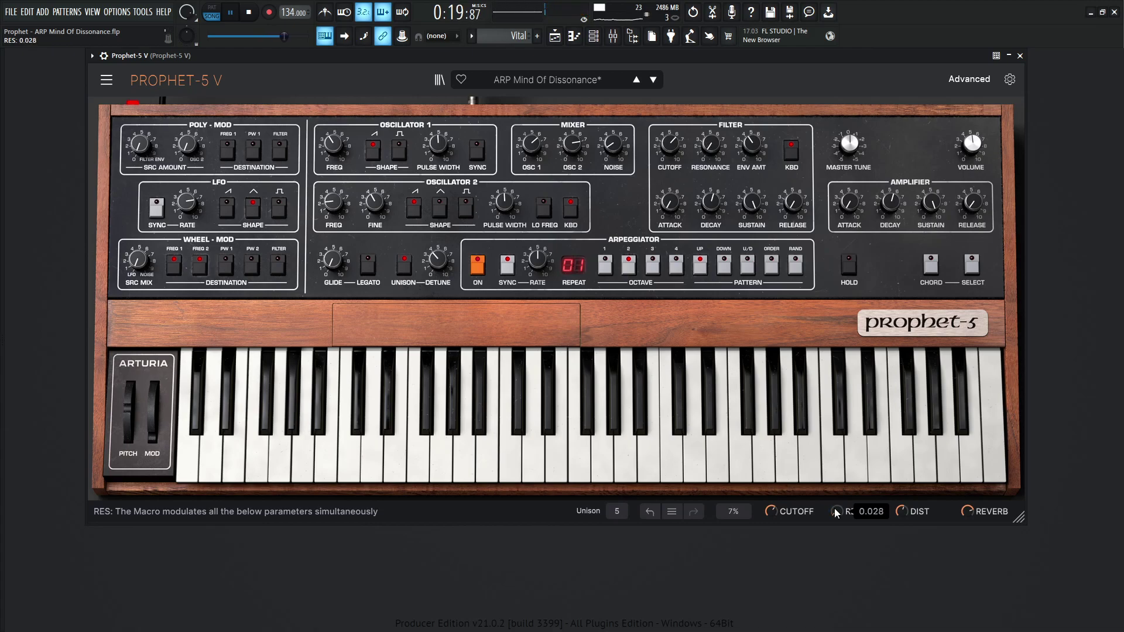
pyautogui.press('space')
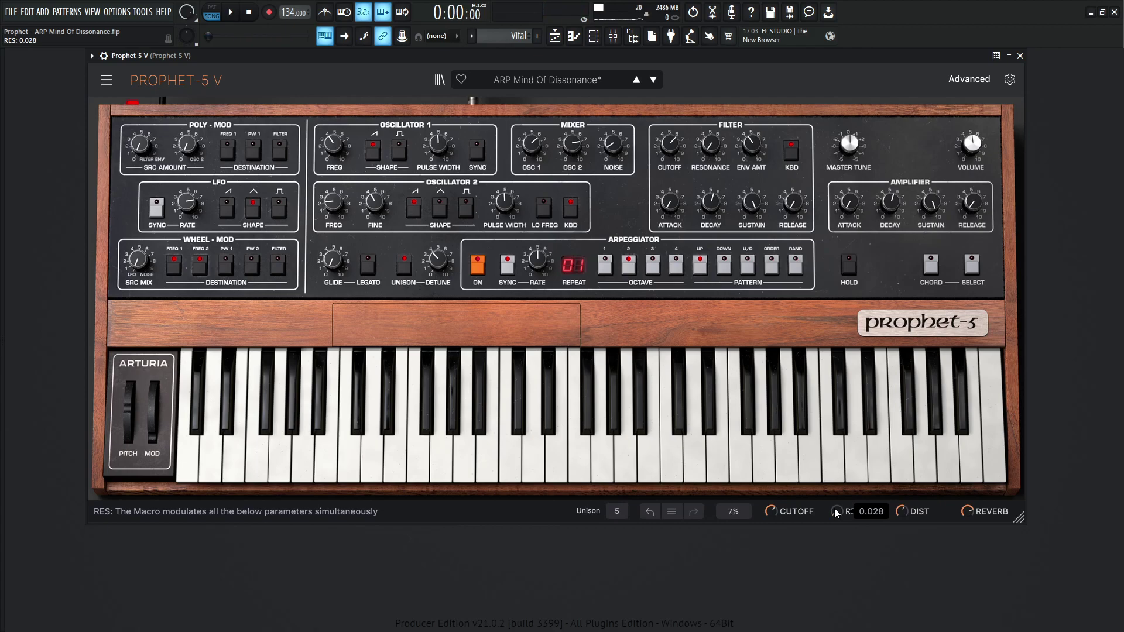